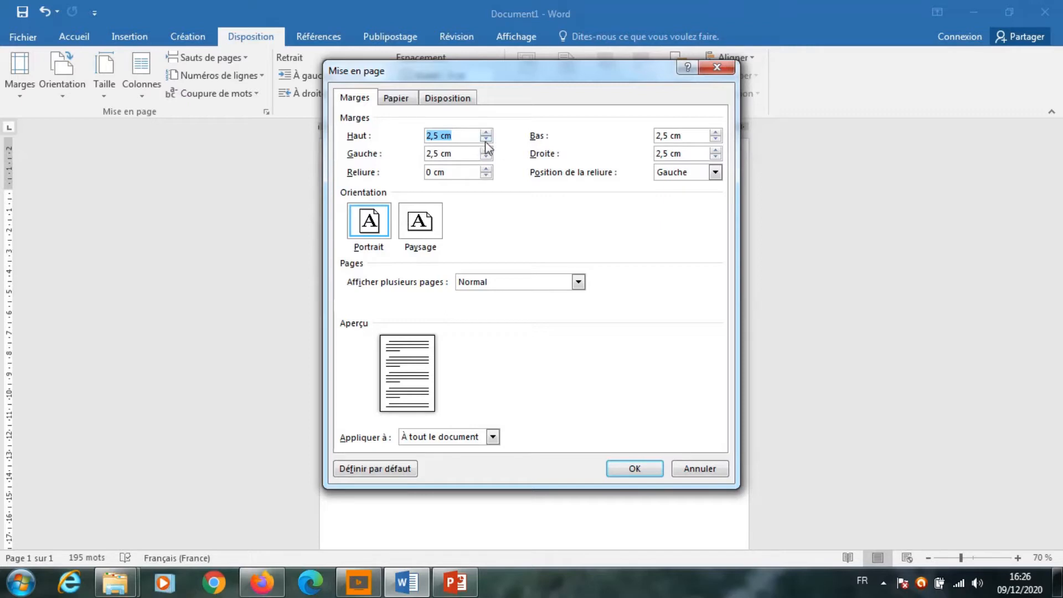
Reduce the top page margin to 1,7 cm for the whole document.
left_click(486, 138)
left_click(486, 138)
left_click(486, 138)
left_click(486, 139)
left_click(486, 139)
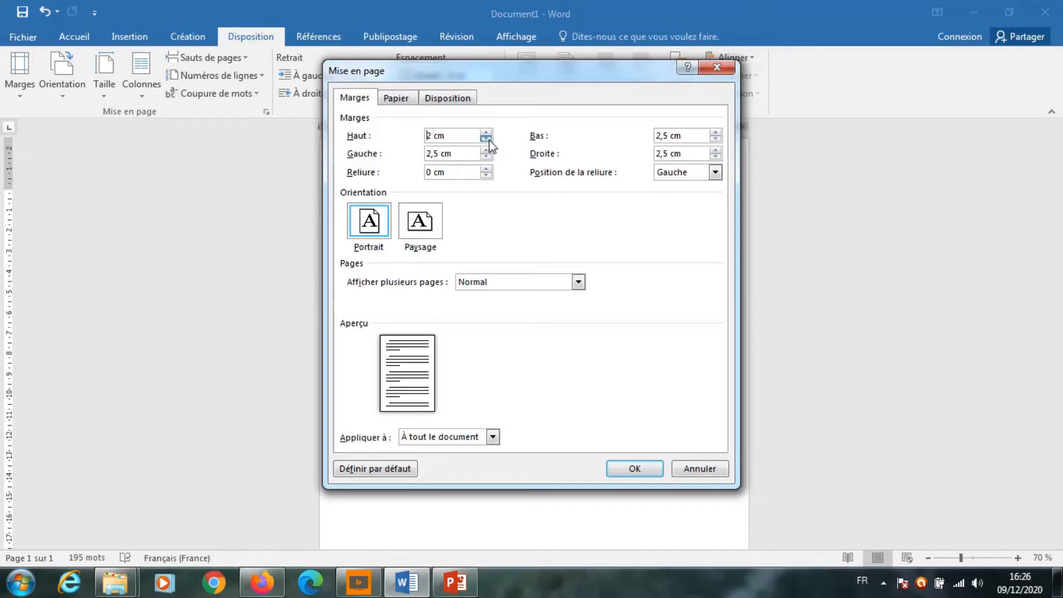
left_click(485, 138)
left_click(486, 138)
left_click(487, 139)
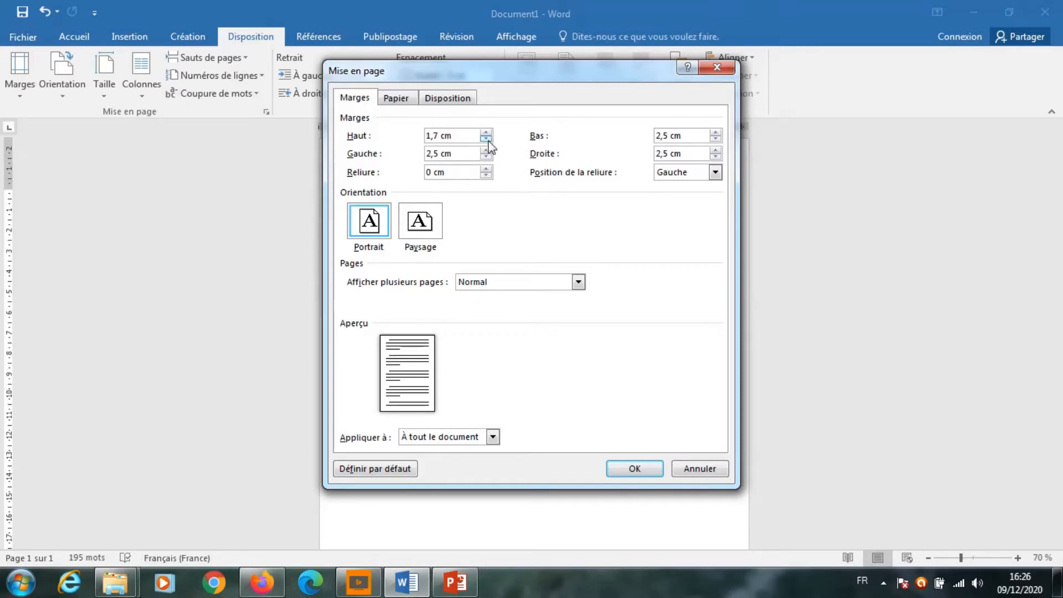
Reduce the left page margin to 1,7 cm in the page setup.
left_click(486, 157)
left_click(485, 157)
left_click(486, 157)
left_click(486, 157)
left_click(486, 157)
left_click(485, 157)
left_click(486, 157)
left_click(485, 158)
Reduce the bottom page margin to 1,7 cm in the page setup.
left_click(715, 138)
left_click(716, 138)
left_click(715, 139)
left_click(716, 138)
left_click(716, 138)
left_click(715, 139)
left_click(716, 139)
left_click(716, 138)
Reduce the right page margin to 1,7 cm in the page setup.
left_click(715, 156)
left_click(715, 156)
left_click(715, 156)
left_click(716, 157)
left_click(715, 157)
left_click(715, 156)
left_click(716, 156)
left_click(716, 156)
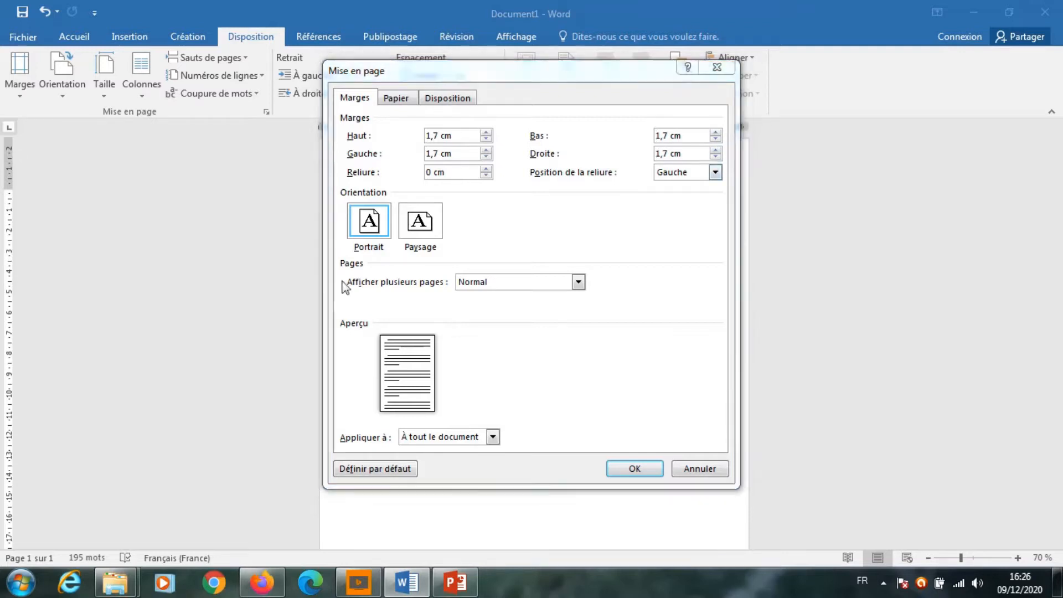
Set the header distance from the page edge to 0 cm, lower the footer distance too, and apply the page setup.
left_click(450, 99)
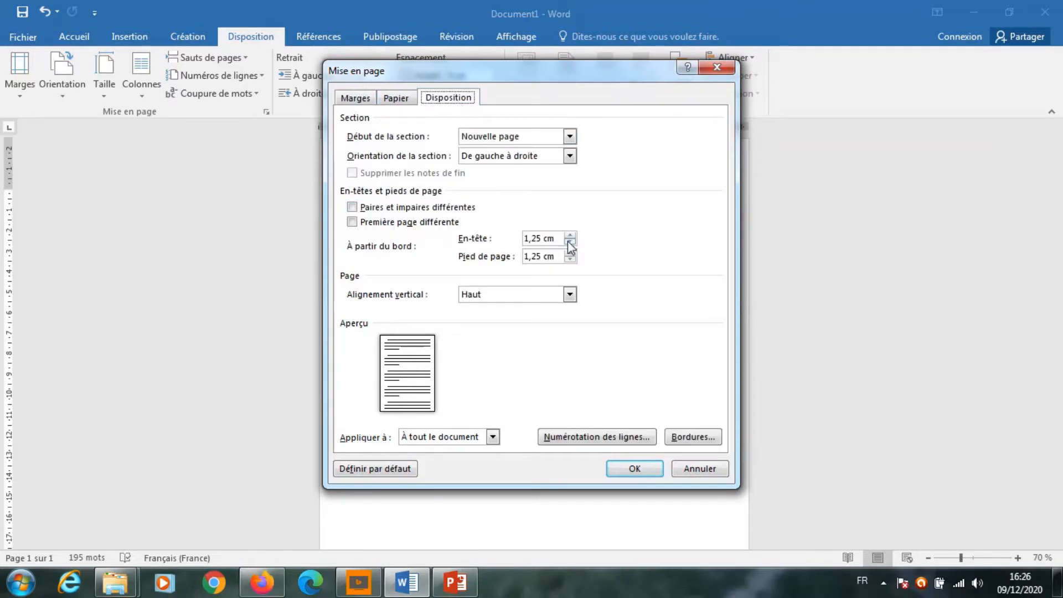
left_click_drag(569, 241, 569, 241)
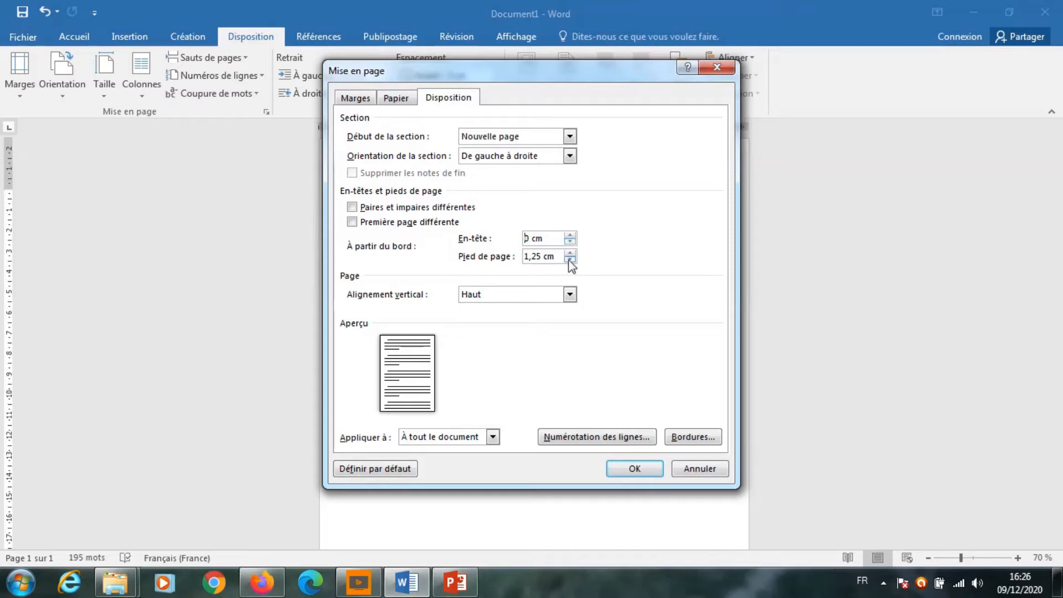
left_click_drag(569, 259, 570, 259)
left_click(635, 468)
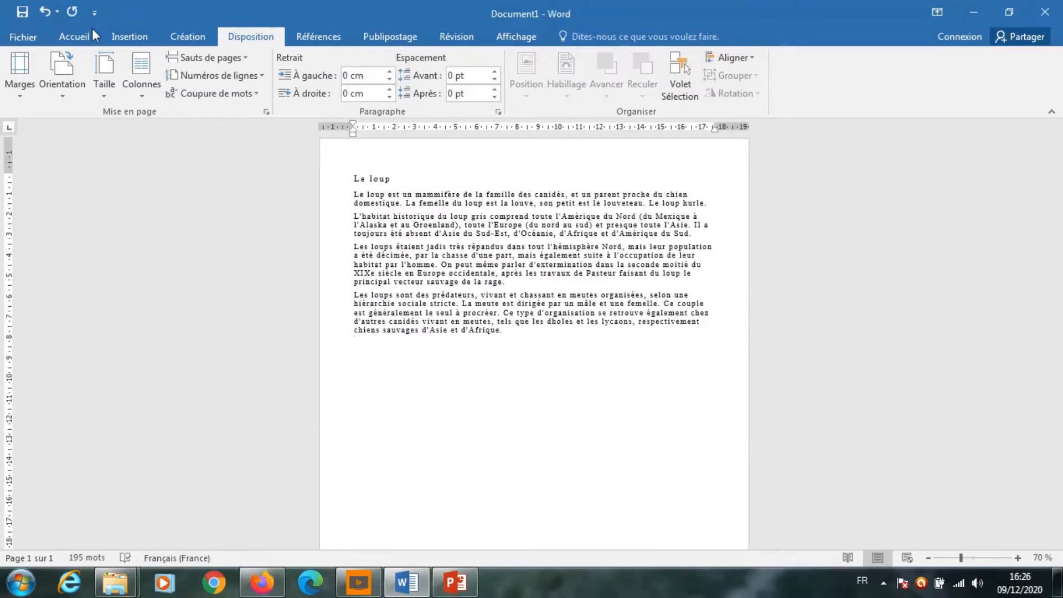
Format the title "Le loup" in Comic Sans MS at size 16.
left_click(77, 39)
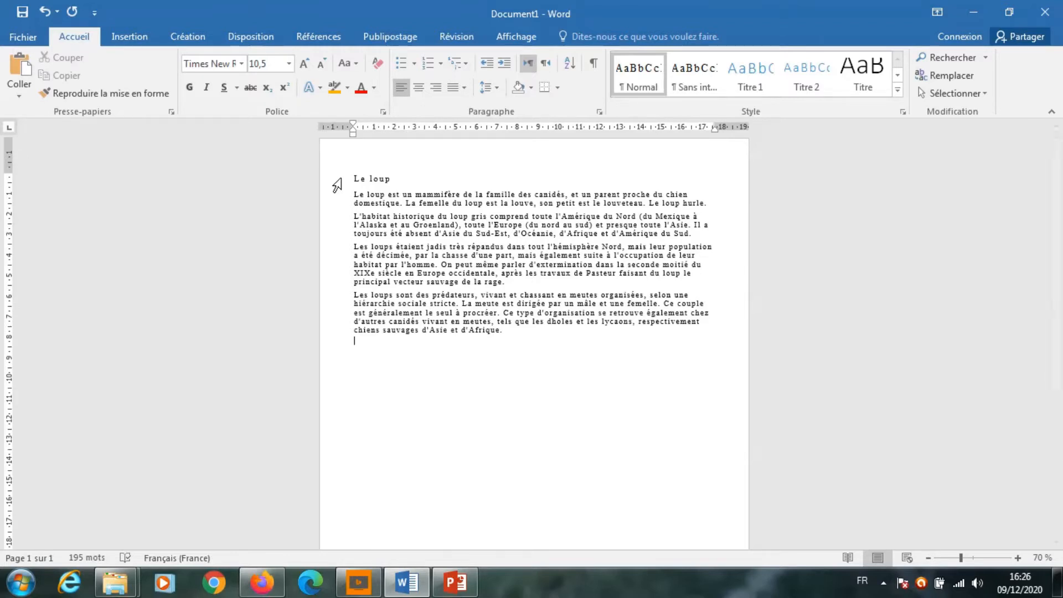
left_click(340, 182)
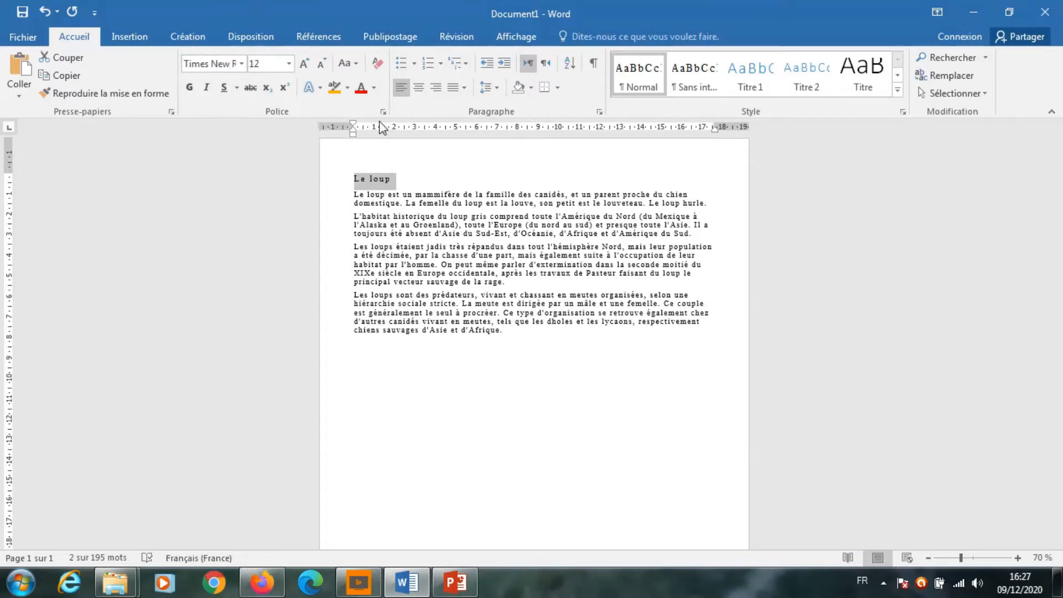
left_click(242, 64)
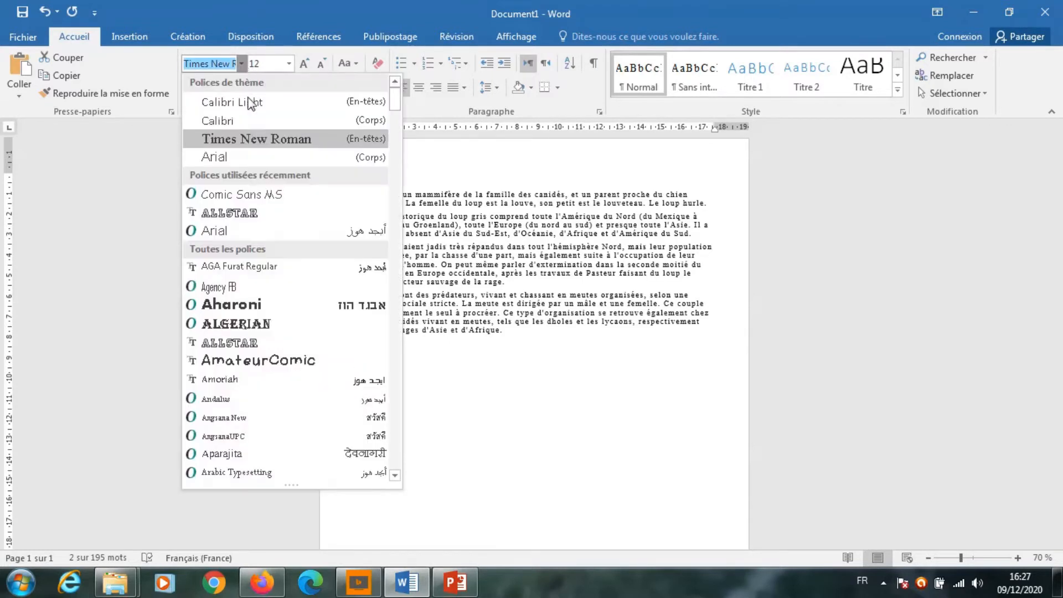
left_click(272, 195)
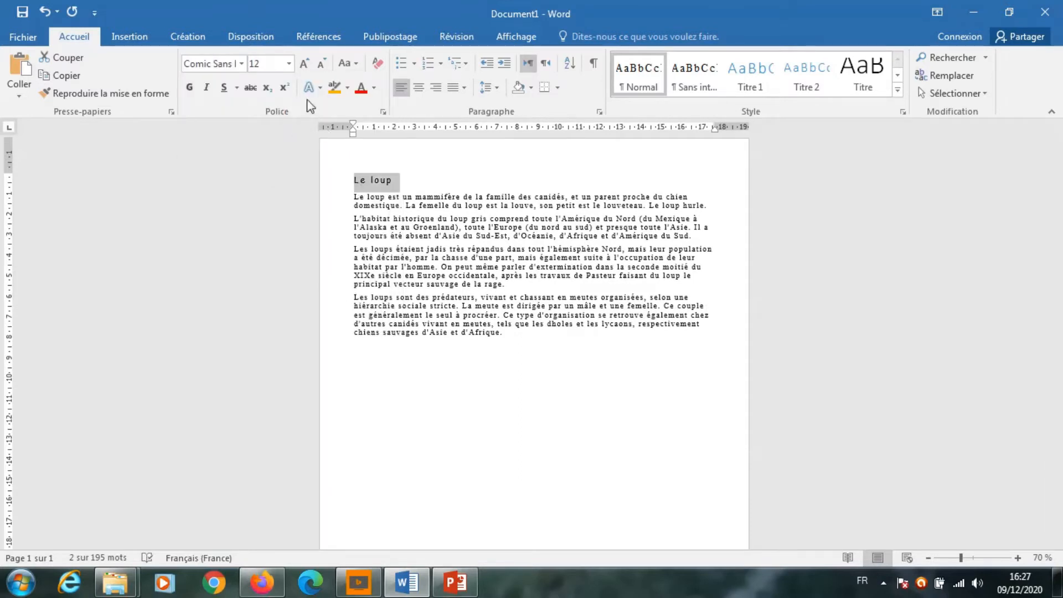
left_click(304, 65)
left_click(305, 65)
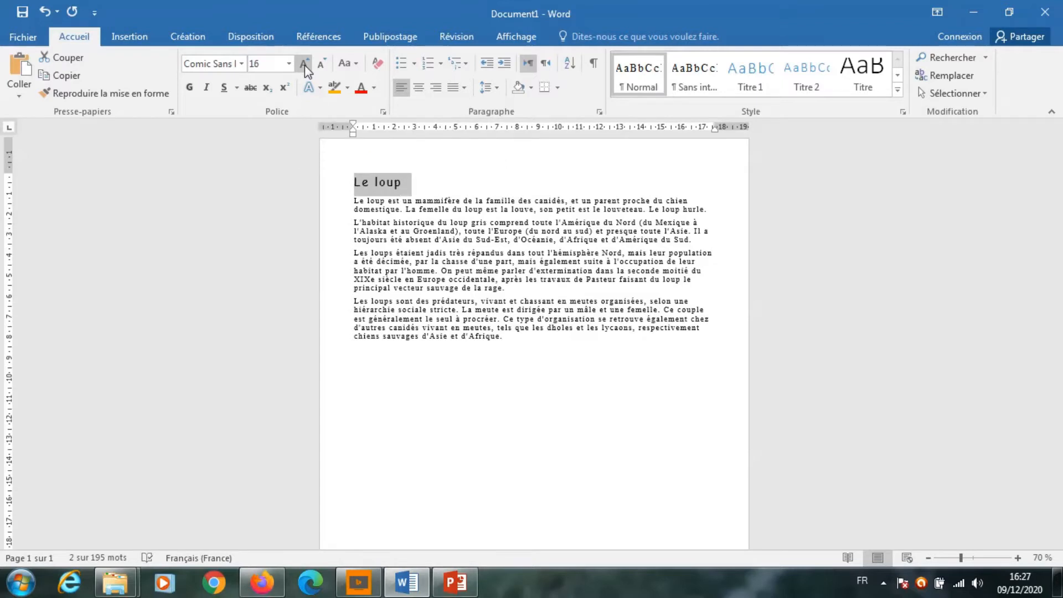
Make the title "Le loup" bold and colour it with a dark orange theme shade.
left_click(188, 88)
left_click(375, 88)
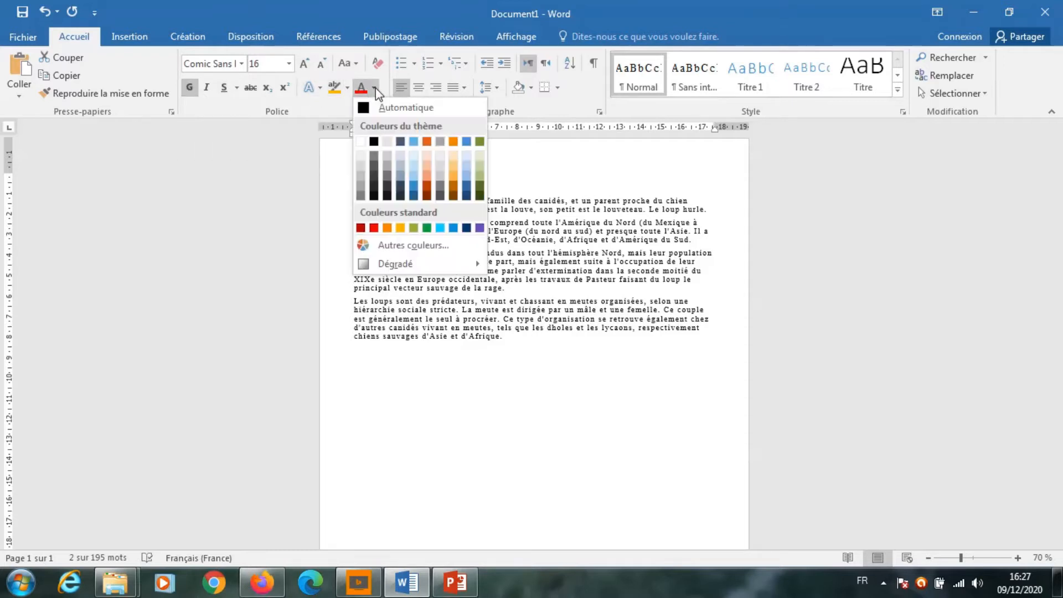
left_click(427, 187)
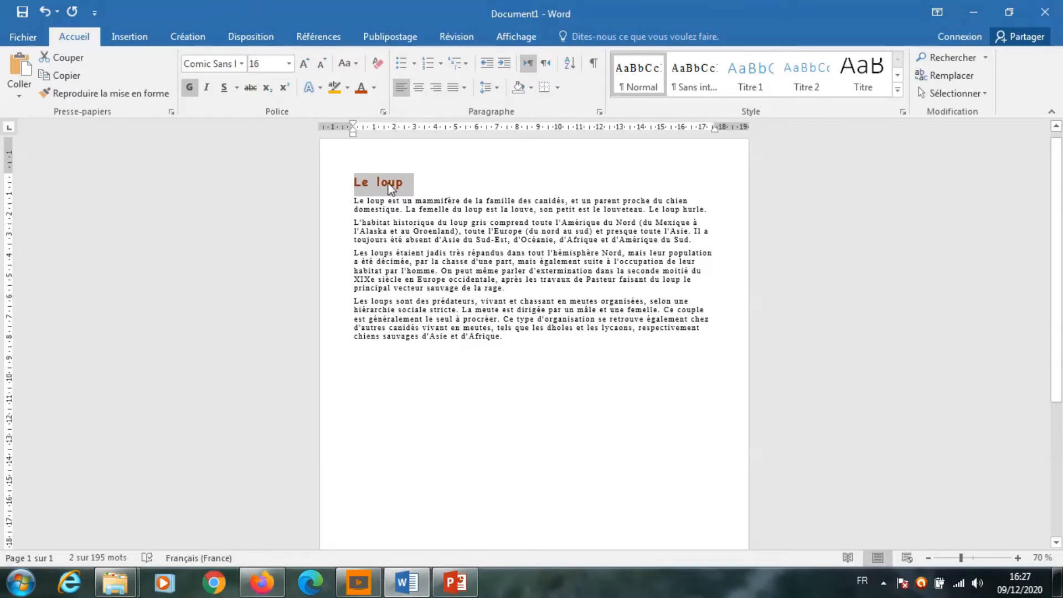
Apply small caps to the title and expand its character spacing to 3 pt.
left_click(383, 112)
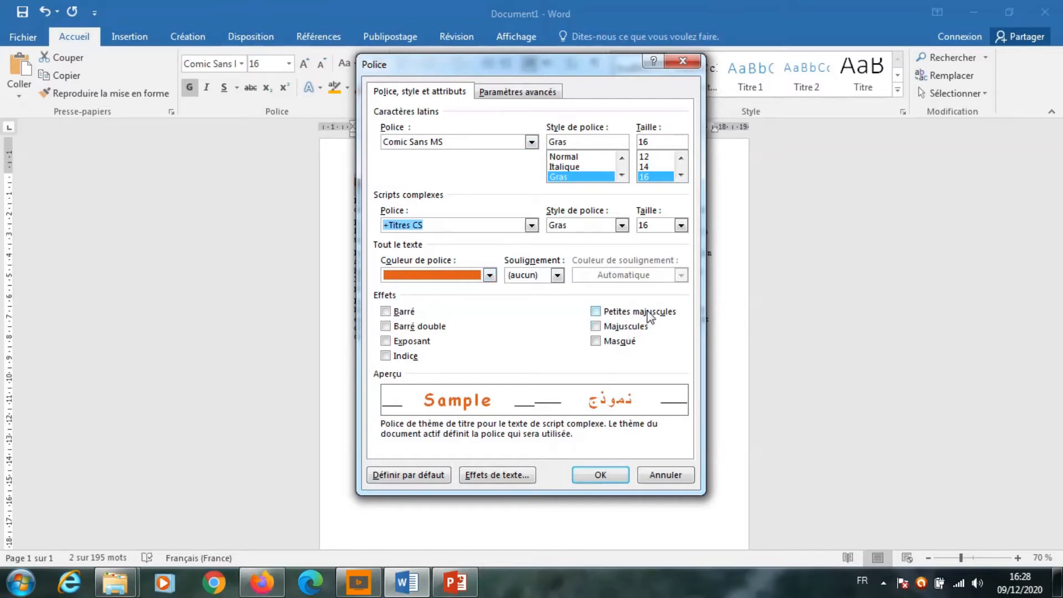
left_click(626, 314)
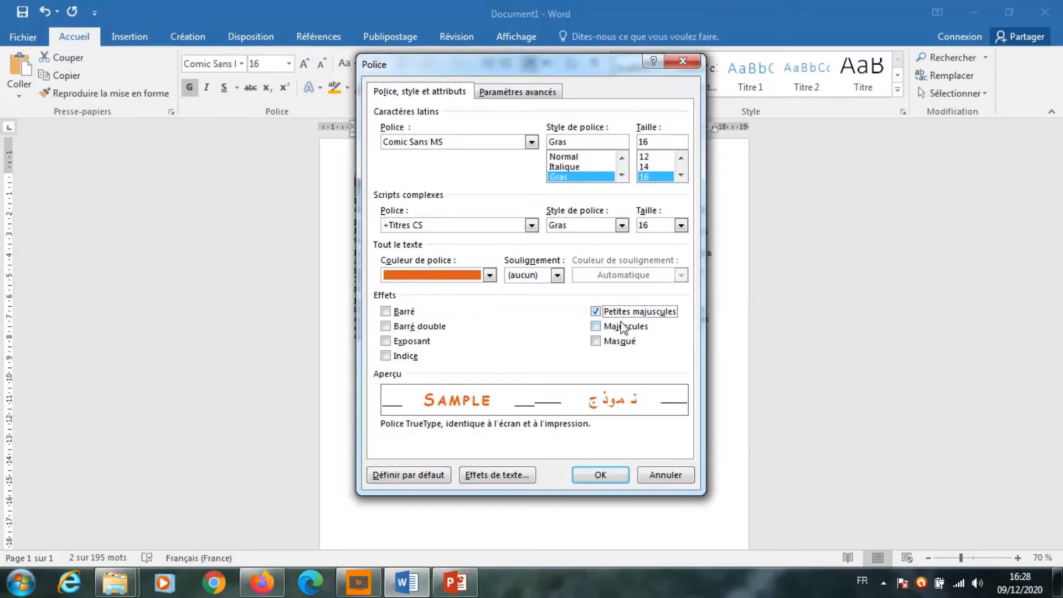
left_click(515, 92)
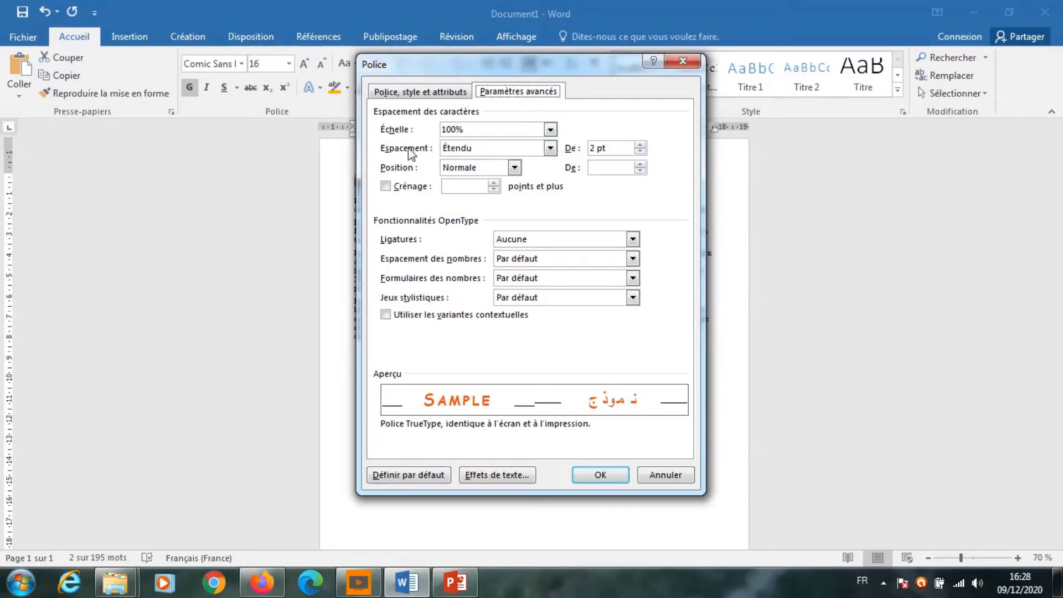
left_click(515, 151)
left_click(478, 146)
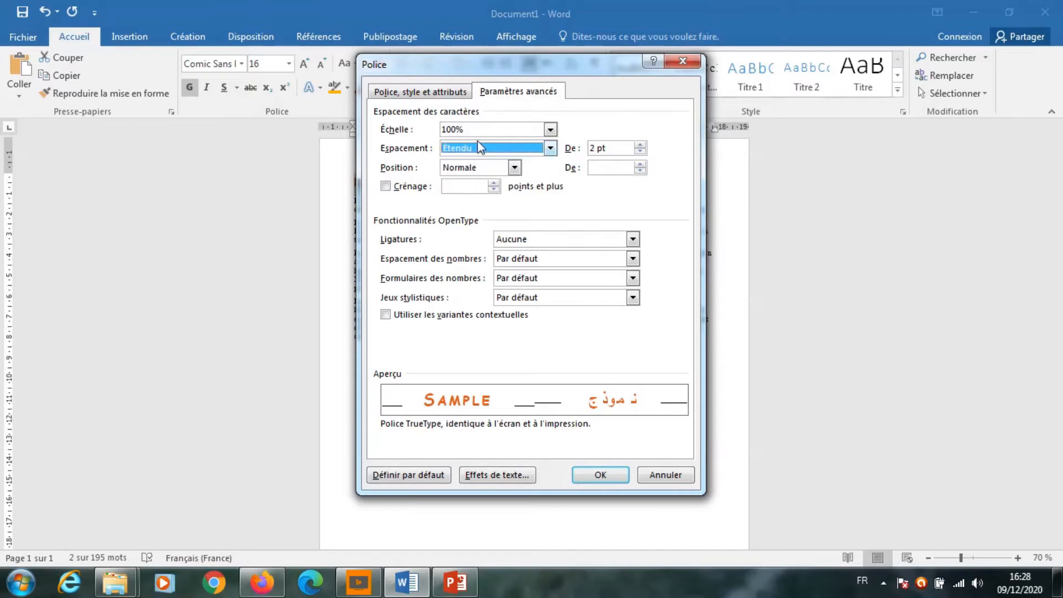
left_click(641, 145)
left_click(640, 145)
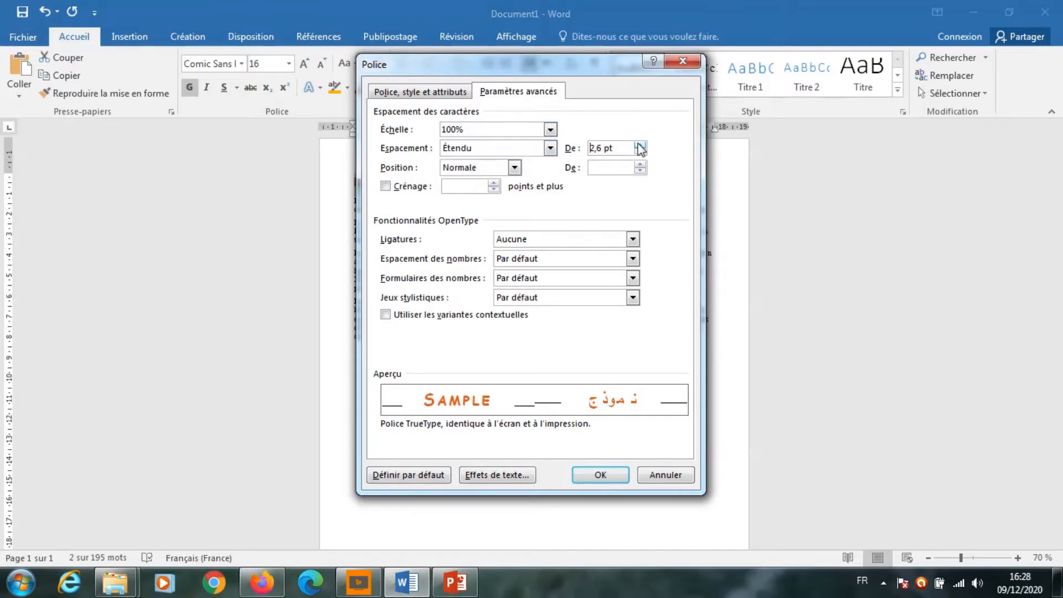
left_click(640, 145)
left_click(640, 145)
left_click(640, 146)
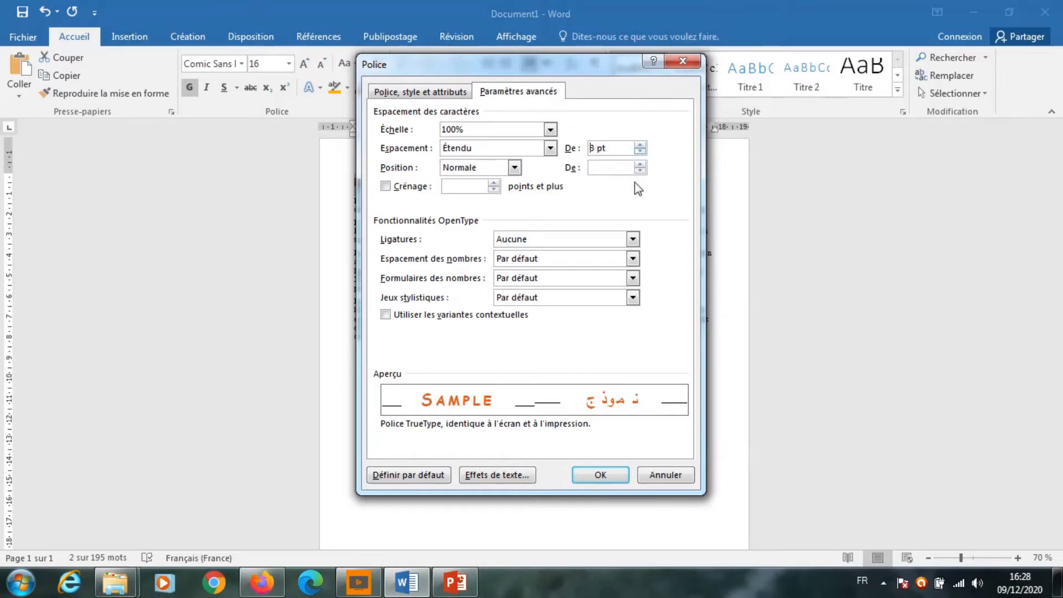
left_click(601, 472)
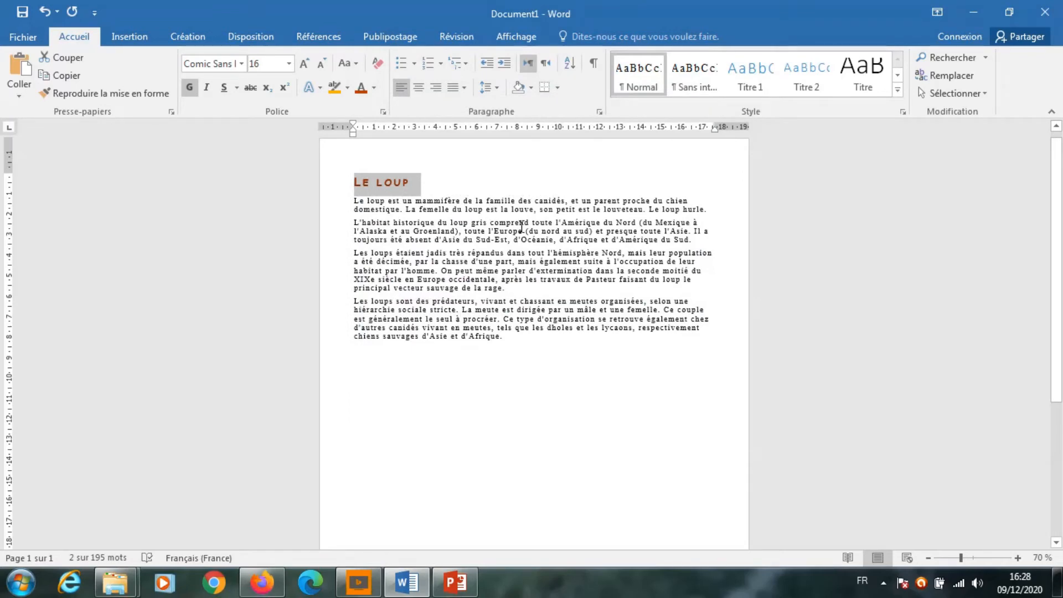
Centre the title paragraph and set its spacing after to 18 pt.
left_click(600, 114)
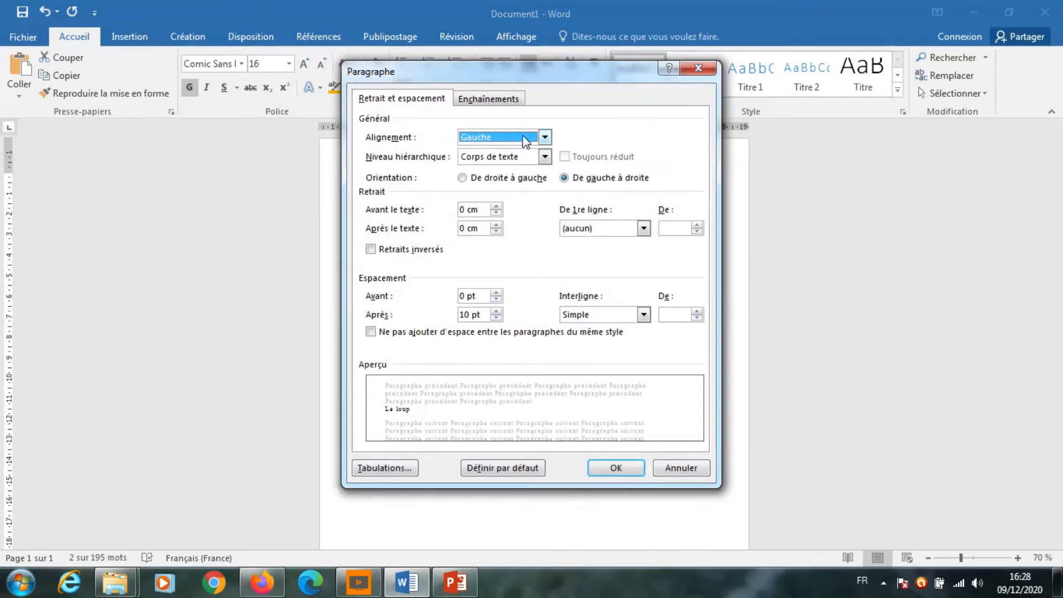
left_click(526, 142)
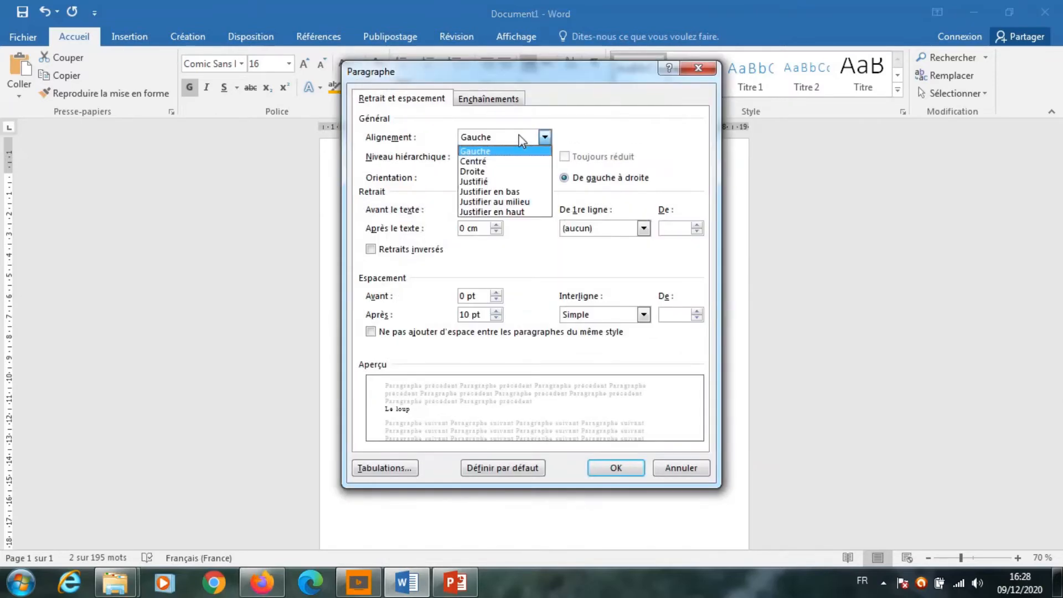
left_click(474, 161)
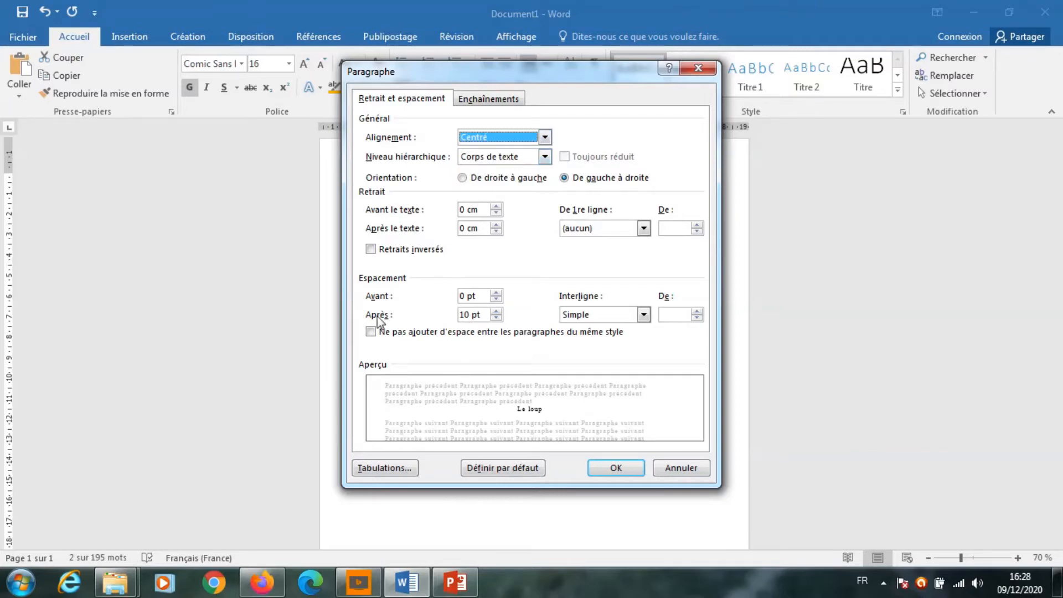
left_click(496, 312)
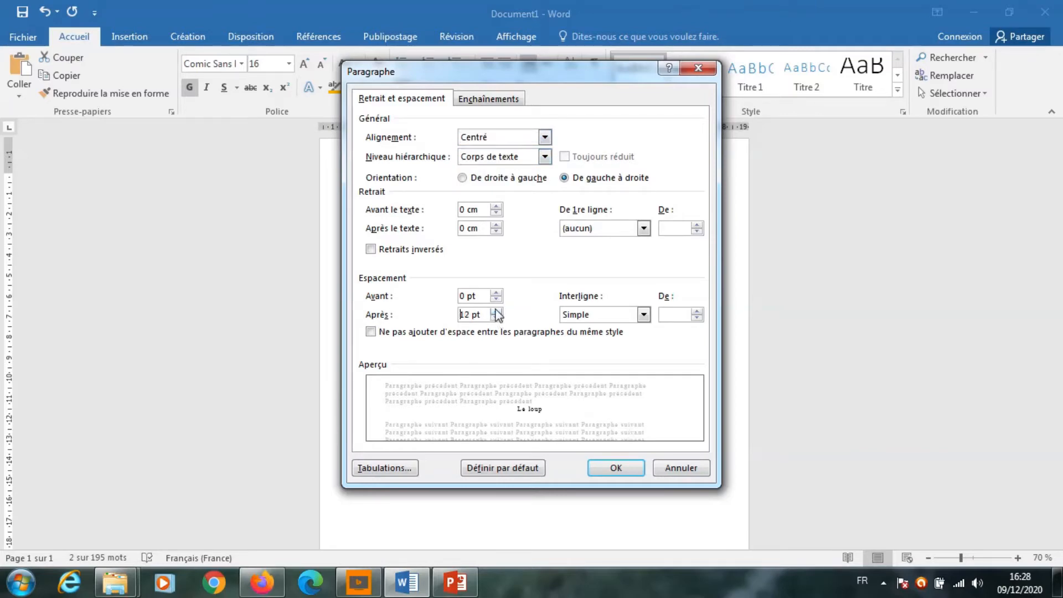
left_click(496, 311)
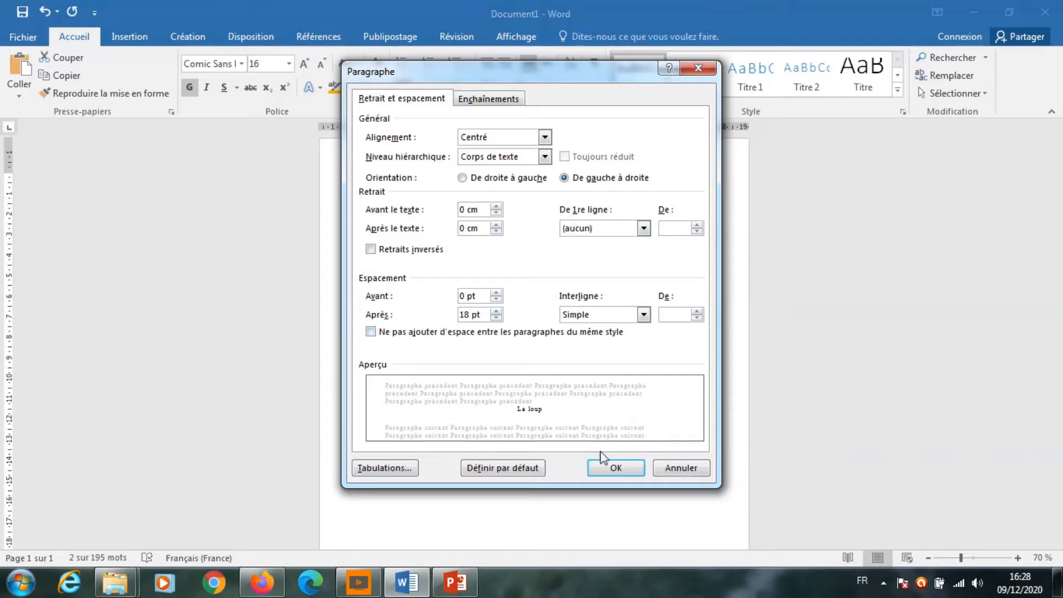
left_click(616, 468)
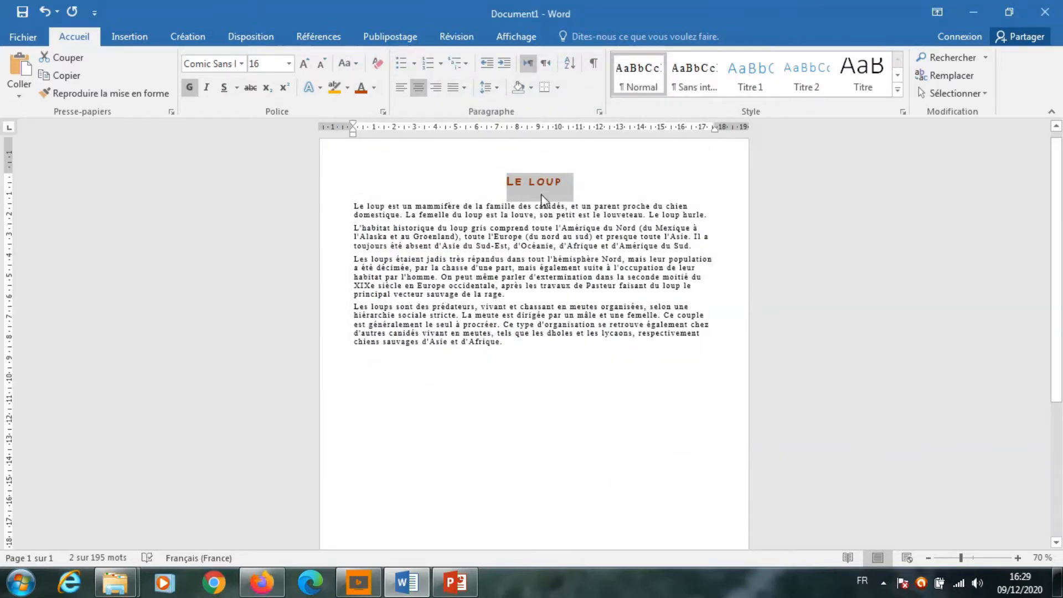
Select all the body paragraphs below the title and set their alignment to justified.
left_click(501, 253)
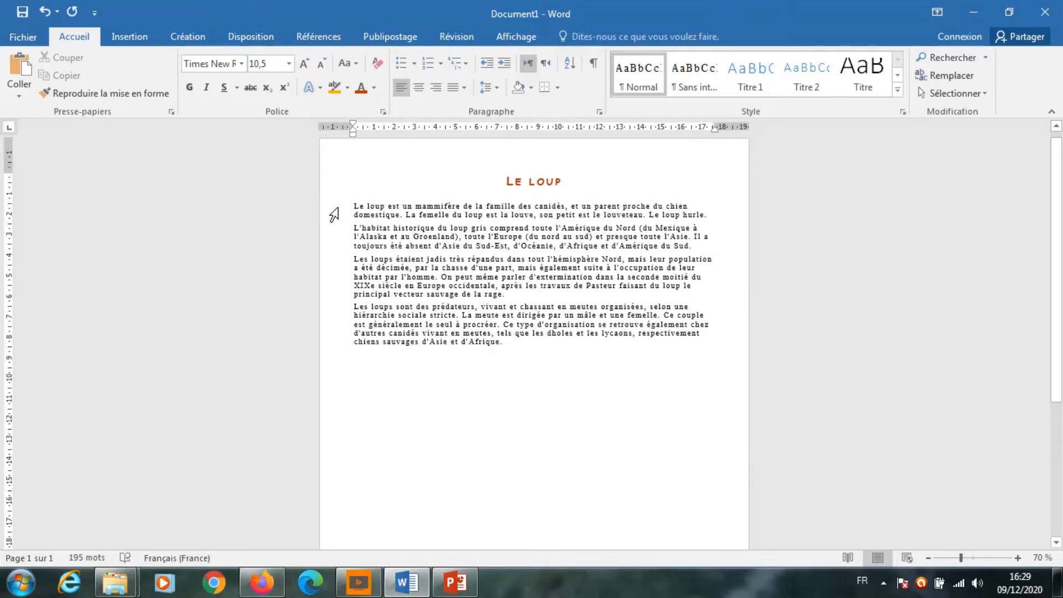
left_click_drag(336, 210, 358, 362)
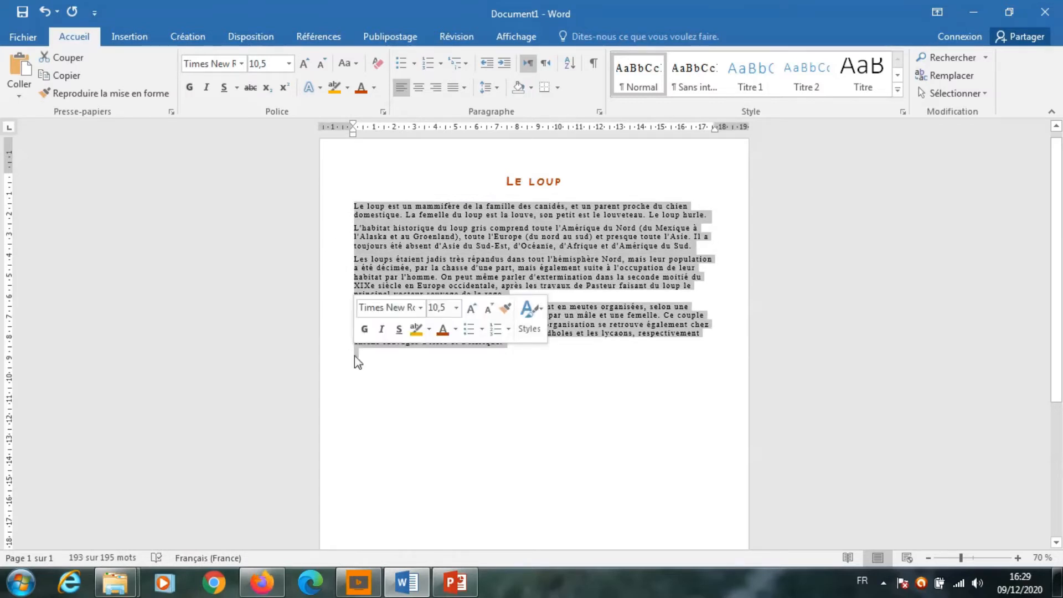
left_click(599, 112)
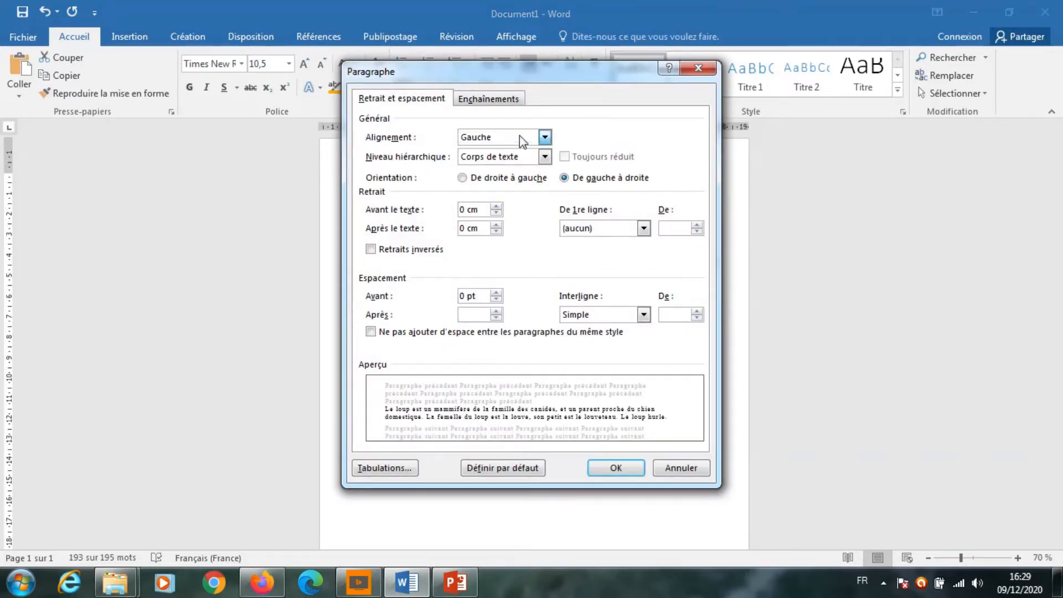
left_click(519, 137)
left_click(358, 95)
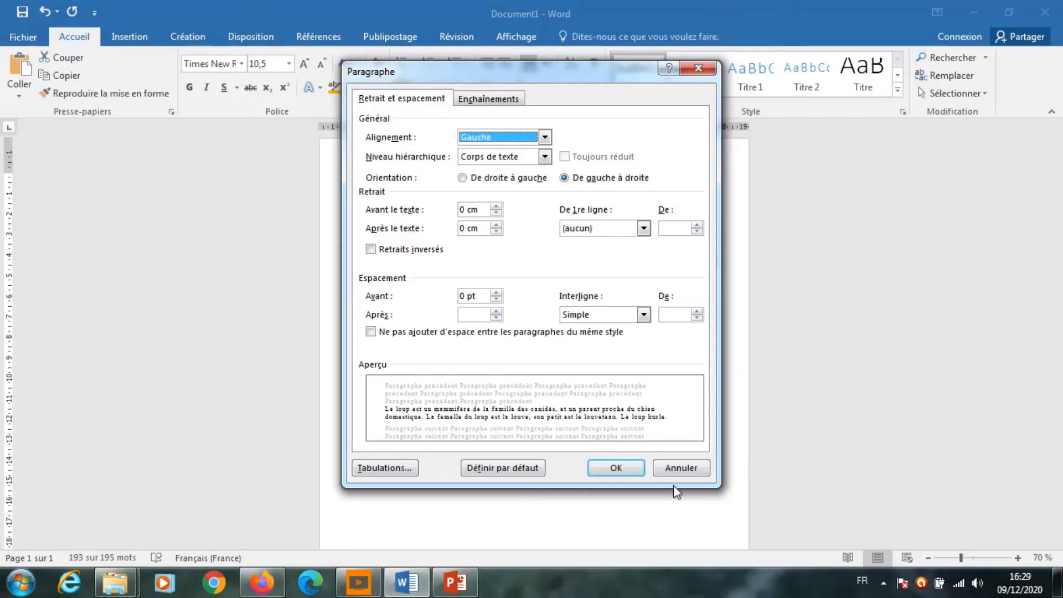
left_click(528, 143)
left_click(497, 177)
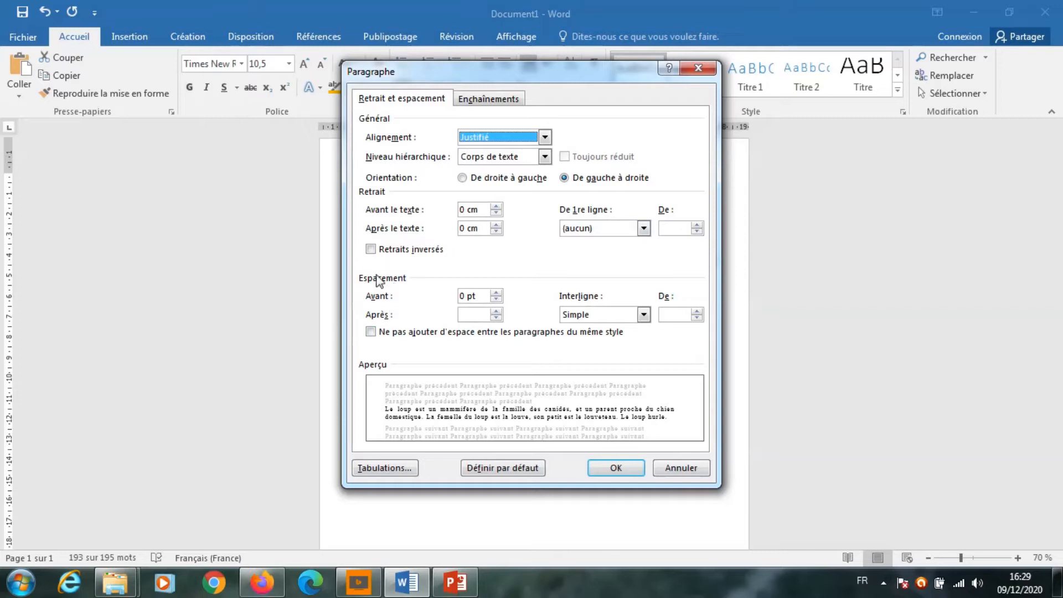
Set the body paragraphs' spacing after to 6 pt and their line spacing to 1,5 lines.
left_click(496, 312)
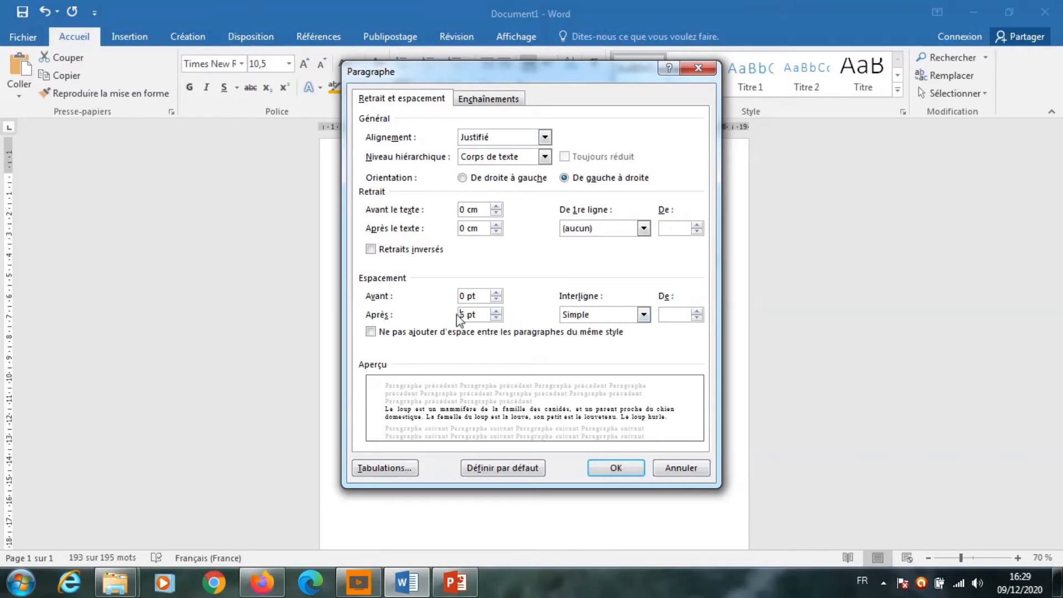
left_click(575, 316)
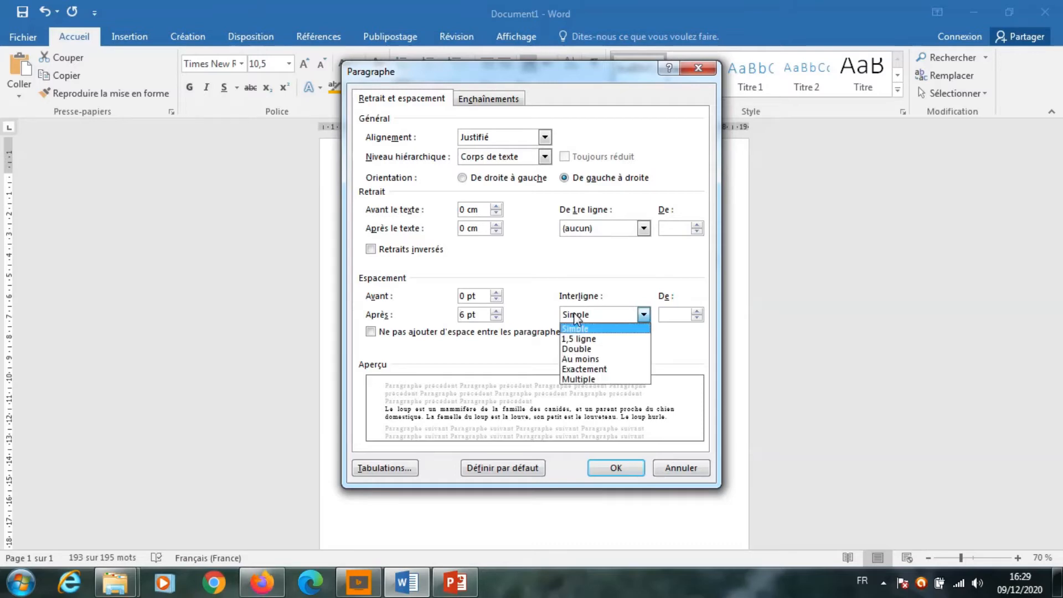
left_click(576, 339)
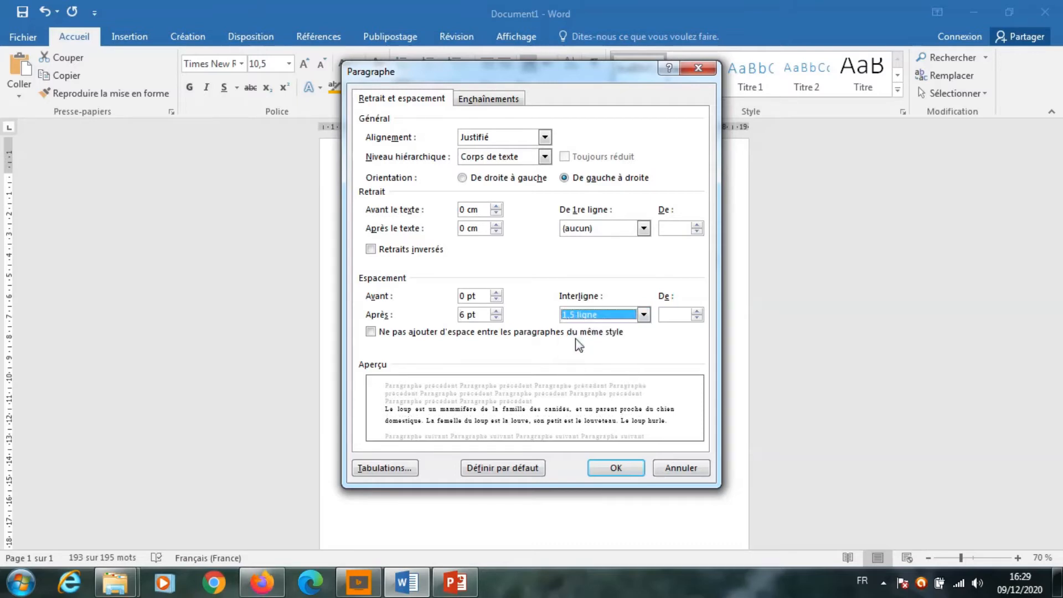
left_click(617, 466)
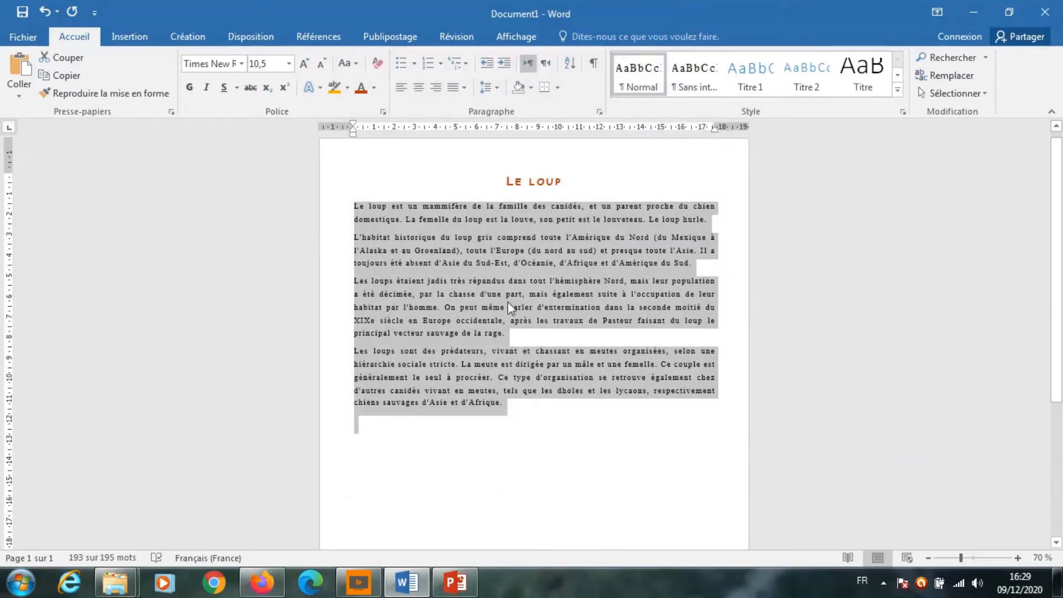
Set the selected body paragraphs' font to Comic Sans MS and increase their size to 11.
left_click(242, 64)
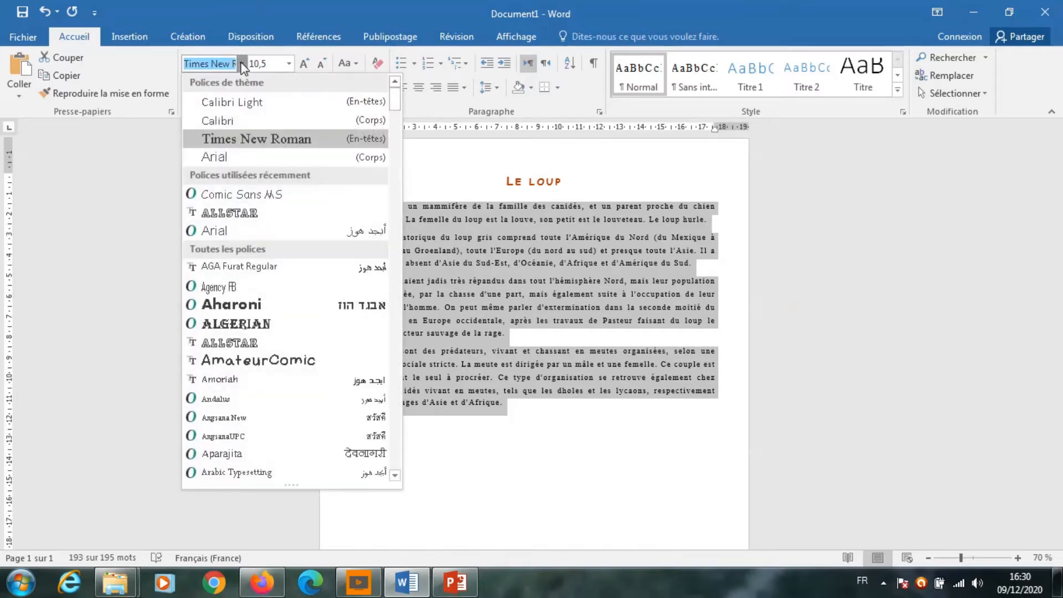
left_click(252, 195)
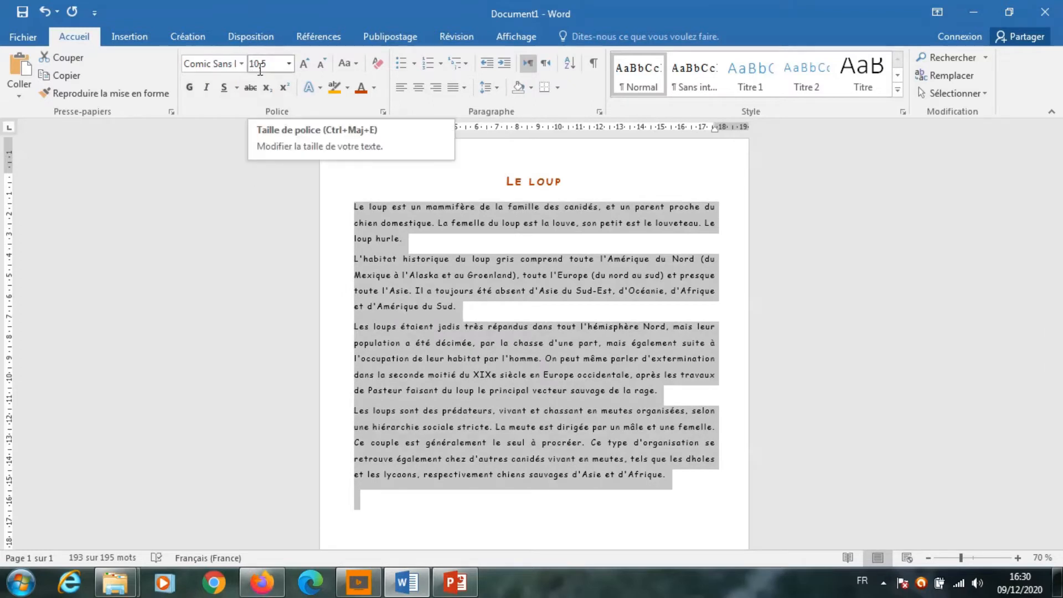
left_click(304, 65)
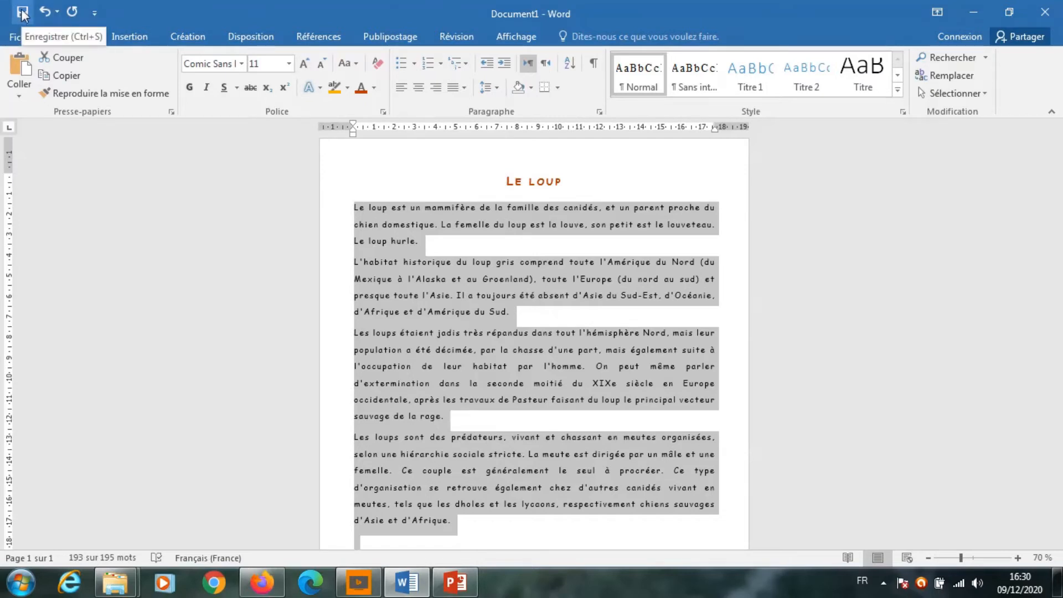
Insert the "loup" picture from the Images library at the start of the first body paragraph.
left_click(466, 319)
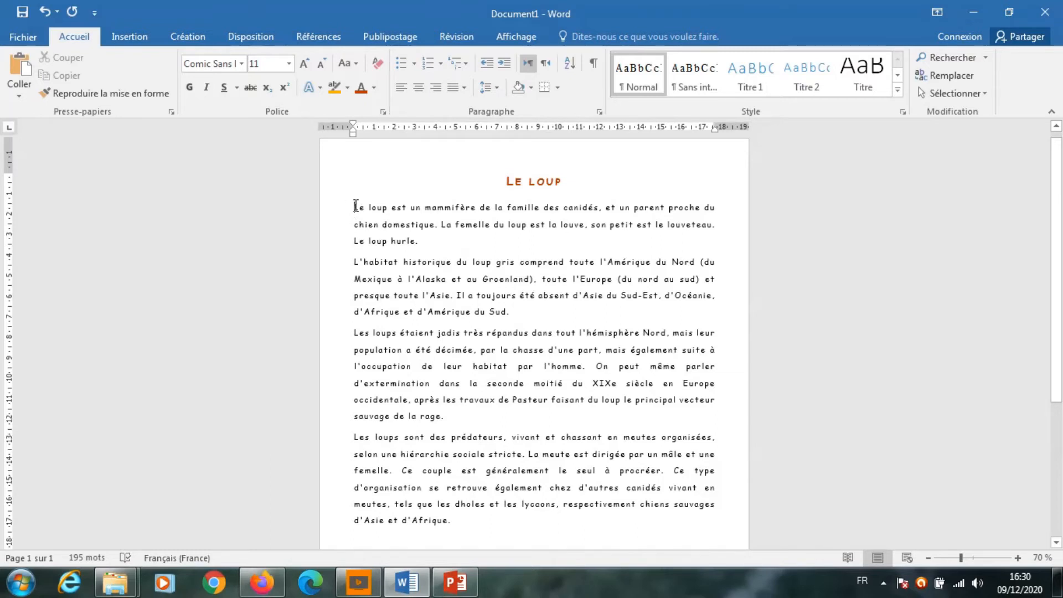
left_click(131, 38)
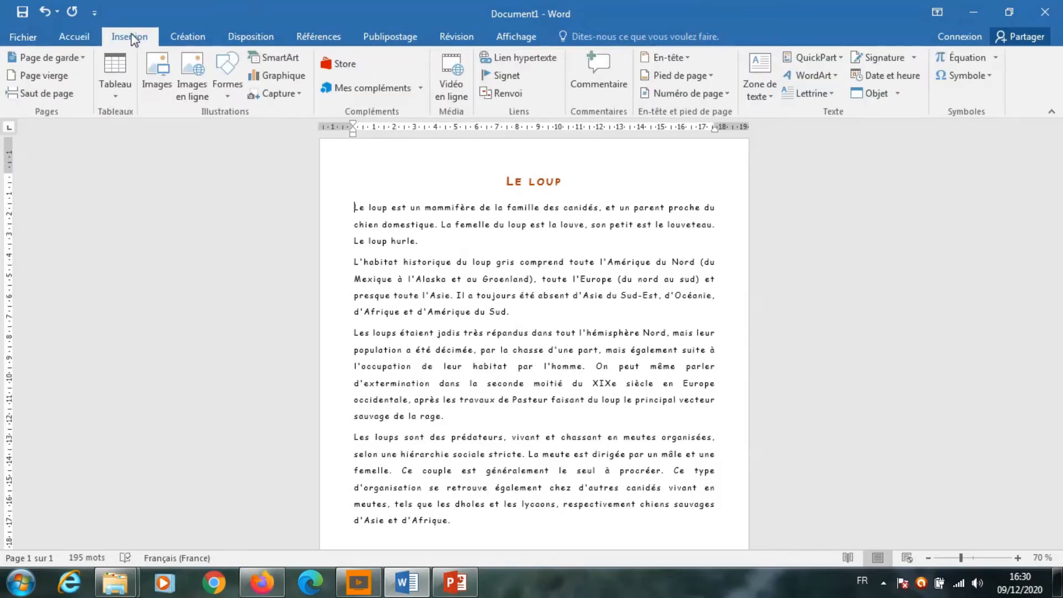
left_click(155, 72)
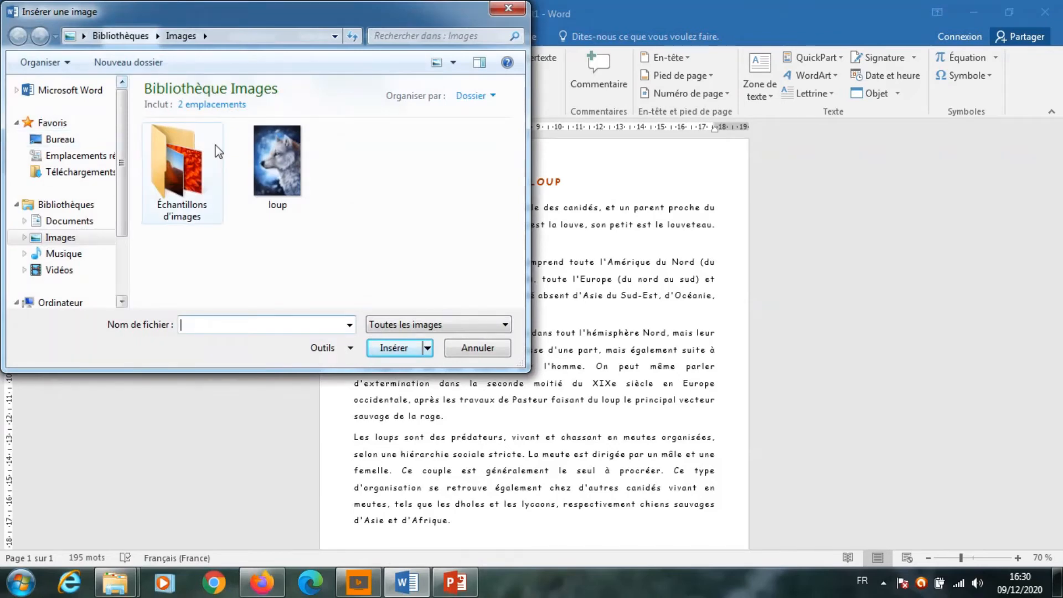
left_click(289, 166)
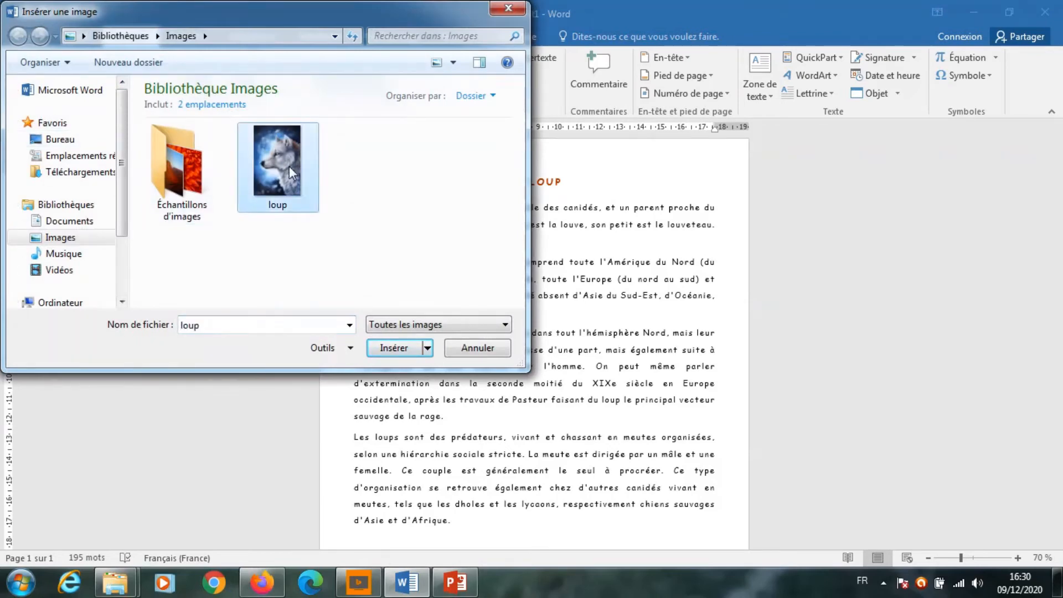
left_click(399, 347)
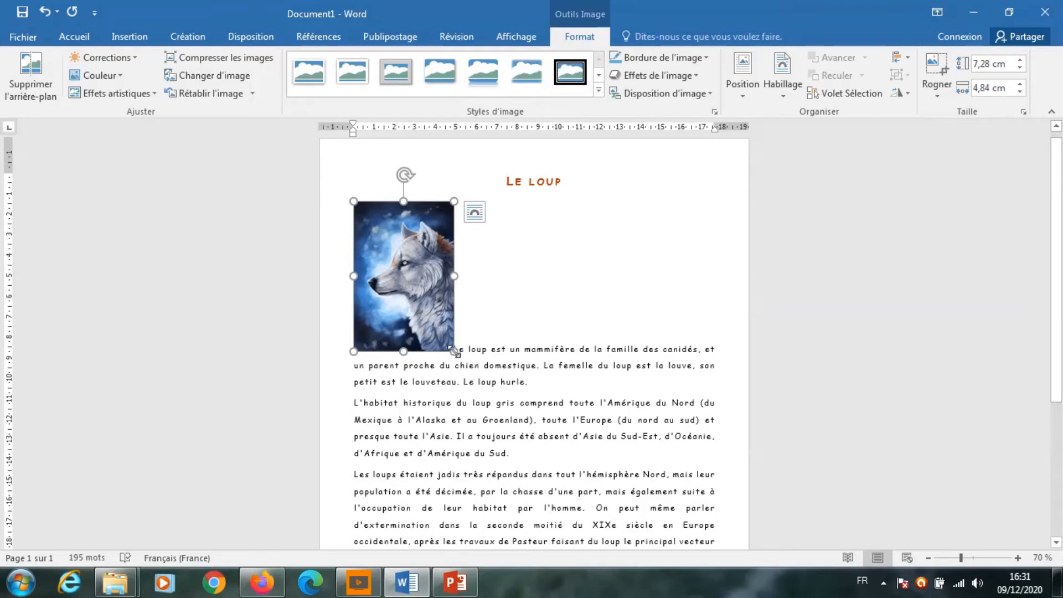
Shrink the wolf picture to about 3,08 cm high by 2,05 cm wide and set its text wrapping to Rapproché.
left_click_drag(454, 351, 402, 250)
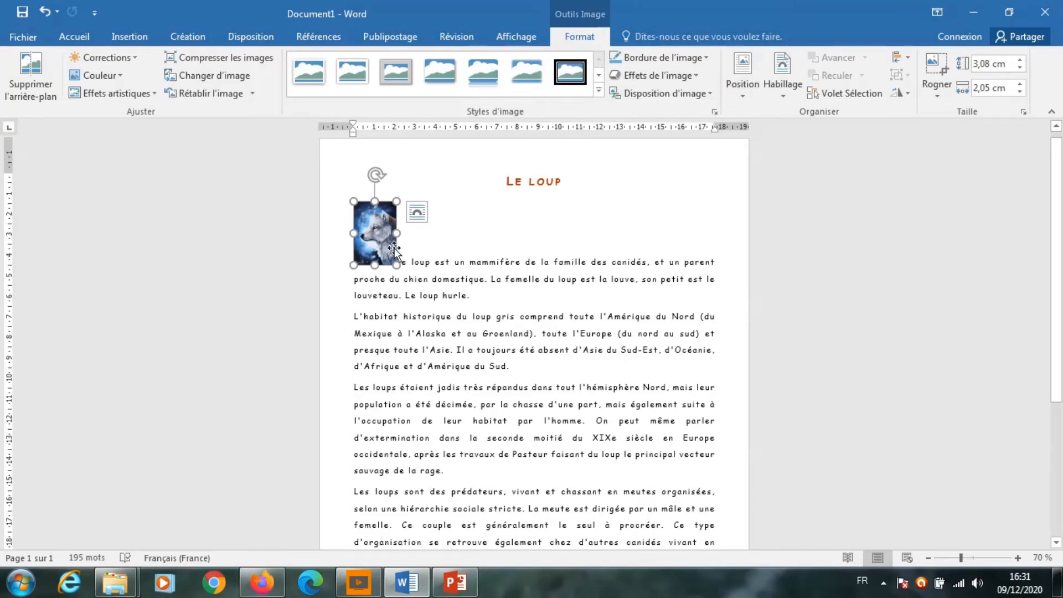
left_click(431, 264)
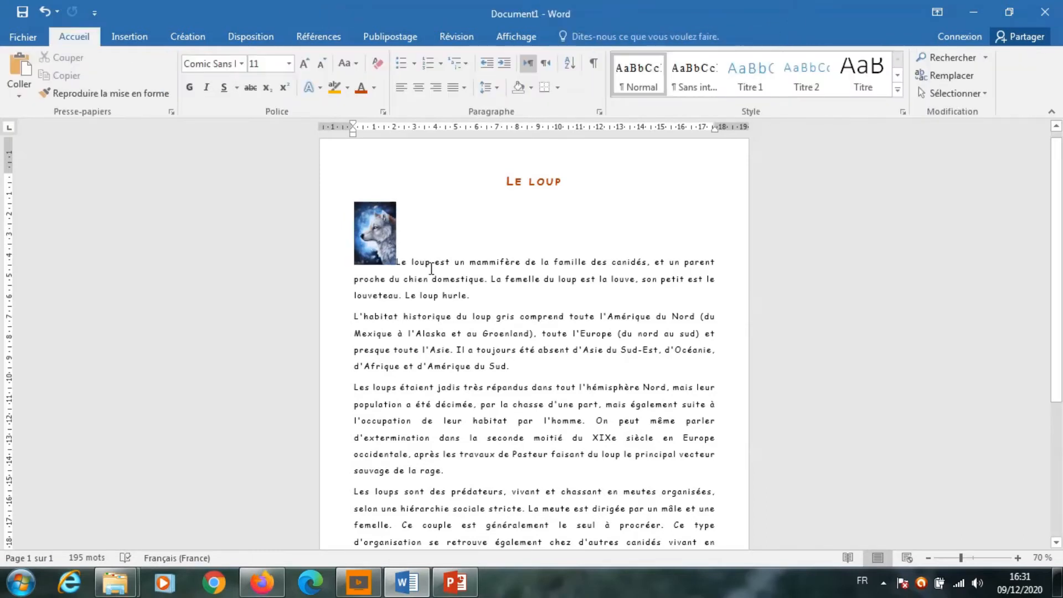
left_click(378, 235)
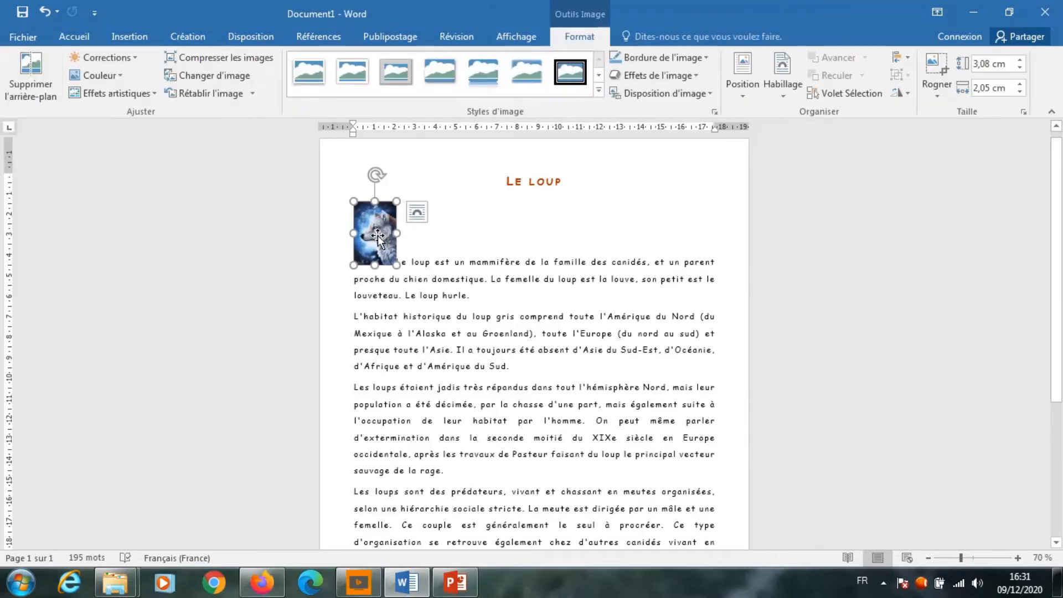
left_click(782, 82)
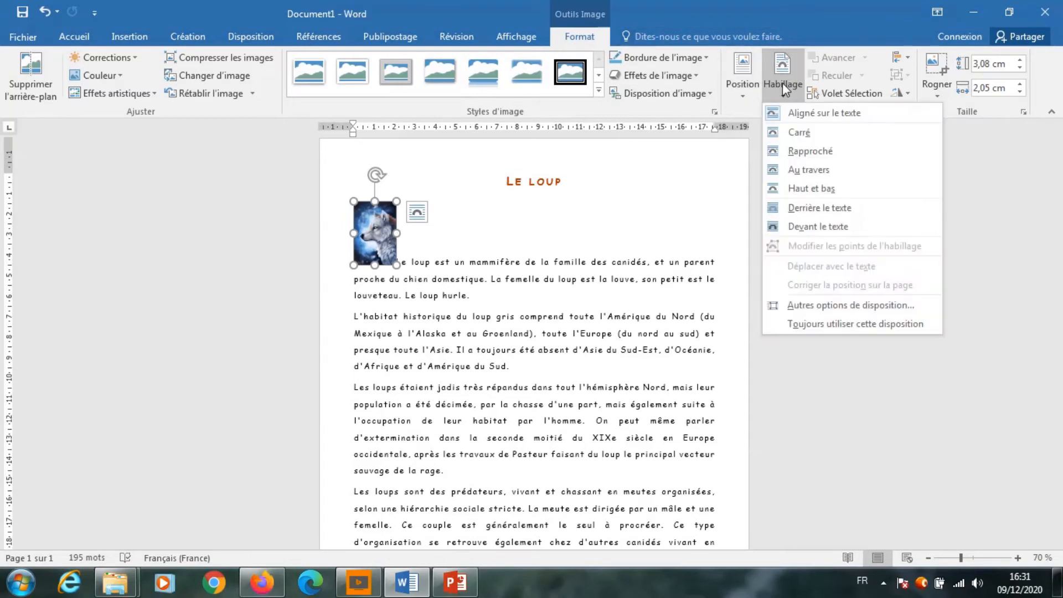
left_click(812, 152)
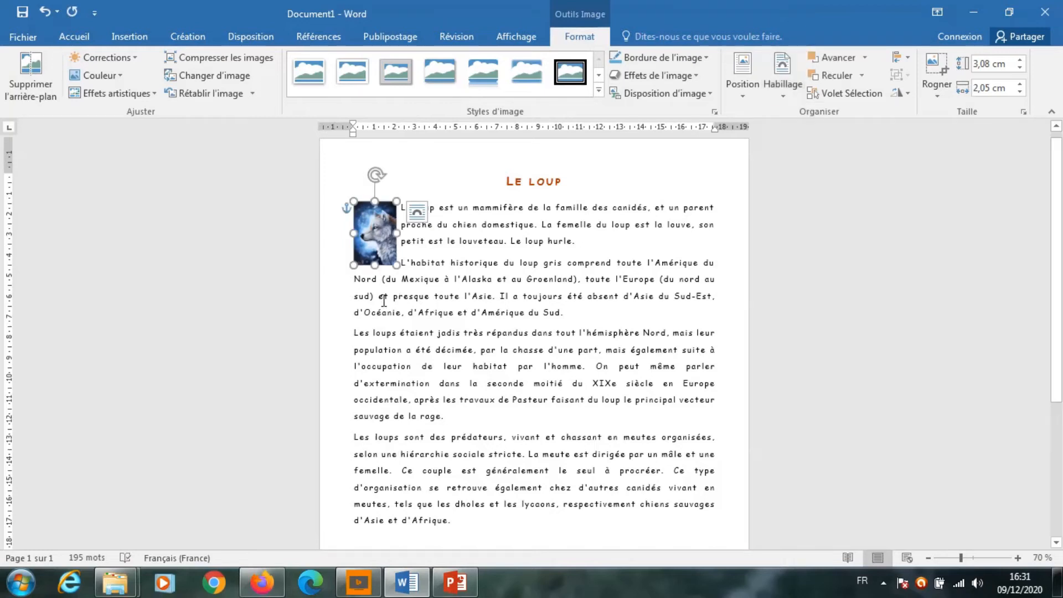
Turn the initial L of the third body paragraph into a drop cap placed "Dans le texte", with a larger distance from the text.
left_click(355, 332)
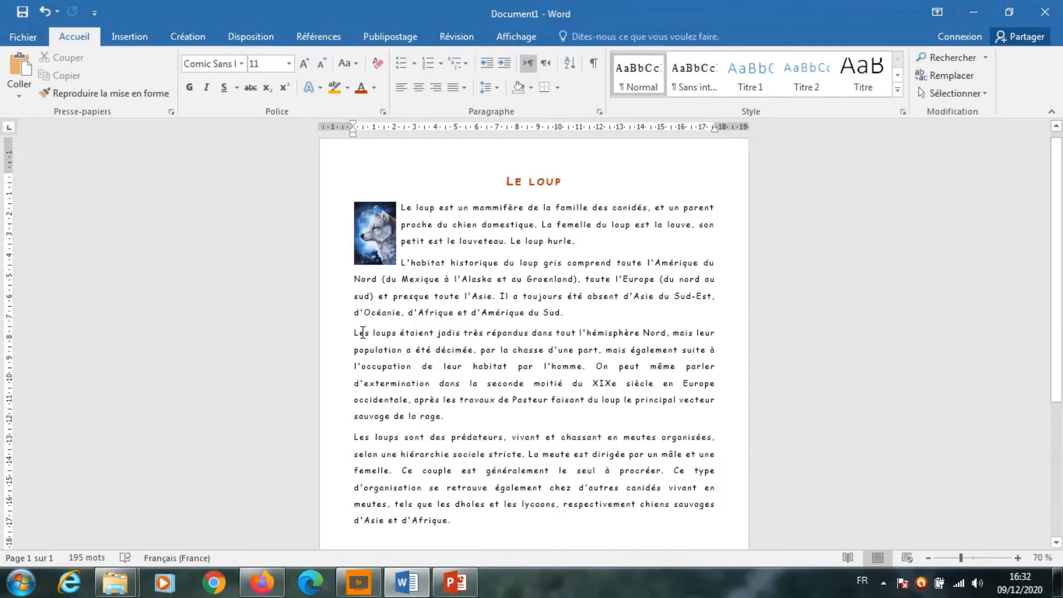
left_click_drag(361, 332, 354, 335)
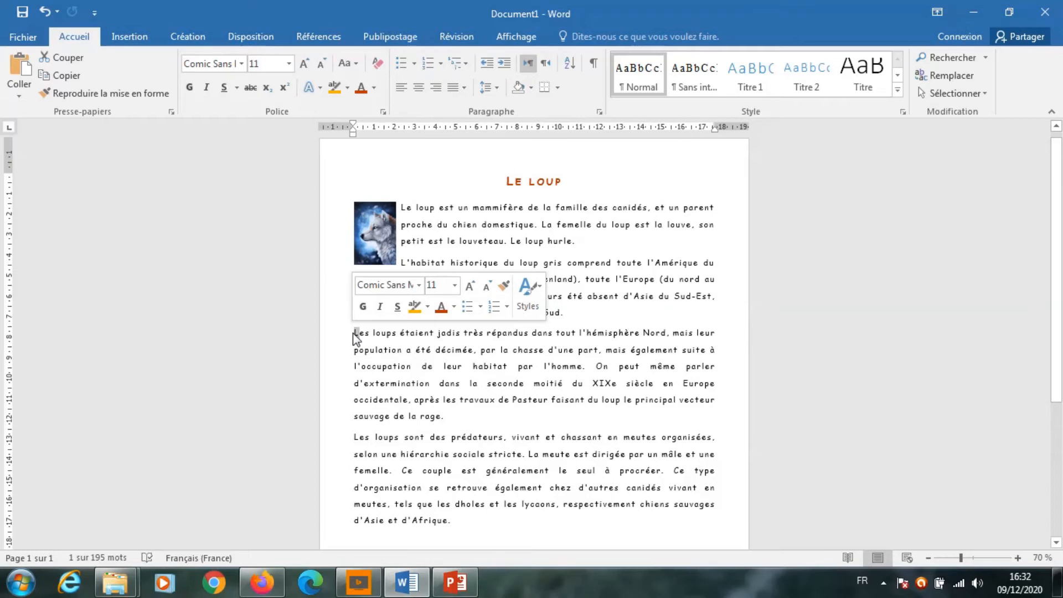
left_click(187, 36)
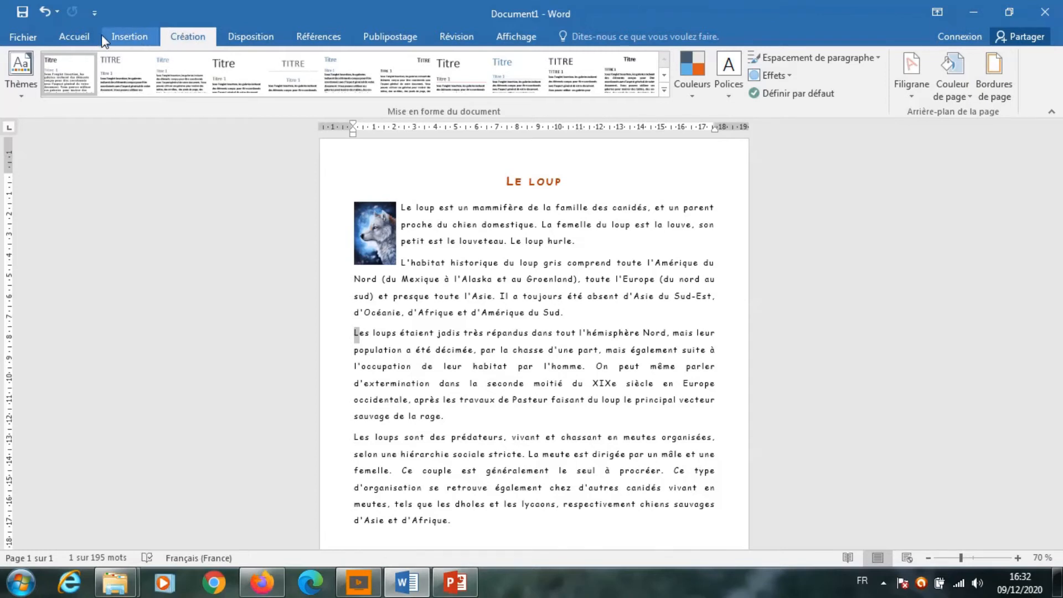
left_click(118, 36)
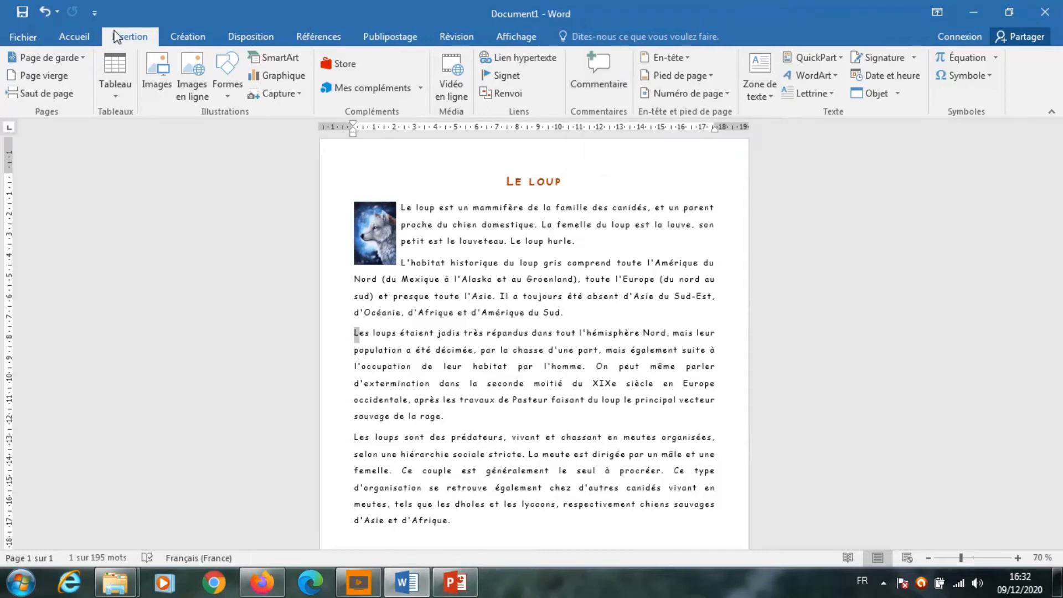
left_click(832, 94)
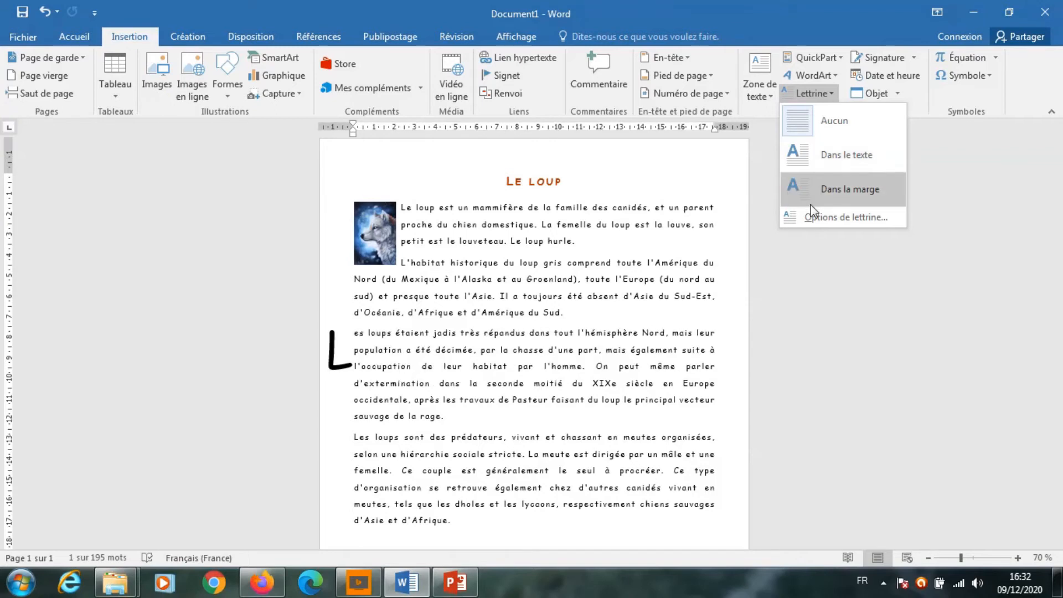
left_click(817, 217)
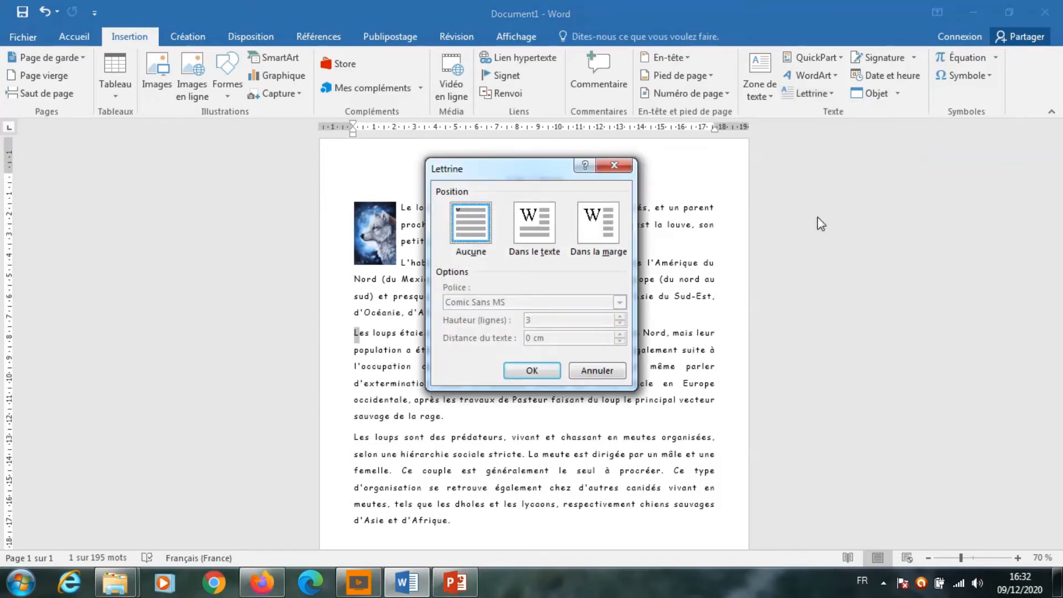
left_click(539, 234)
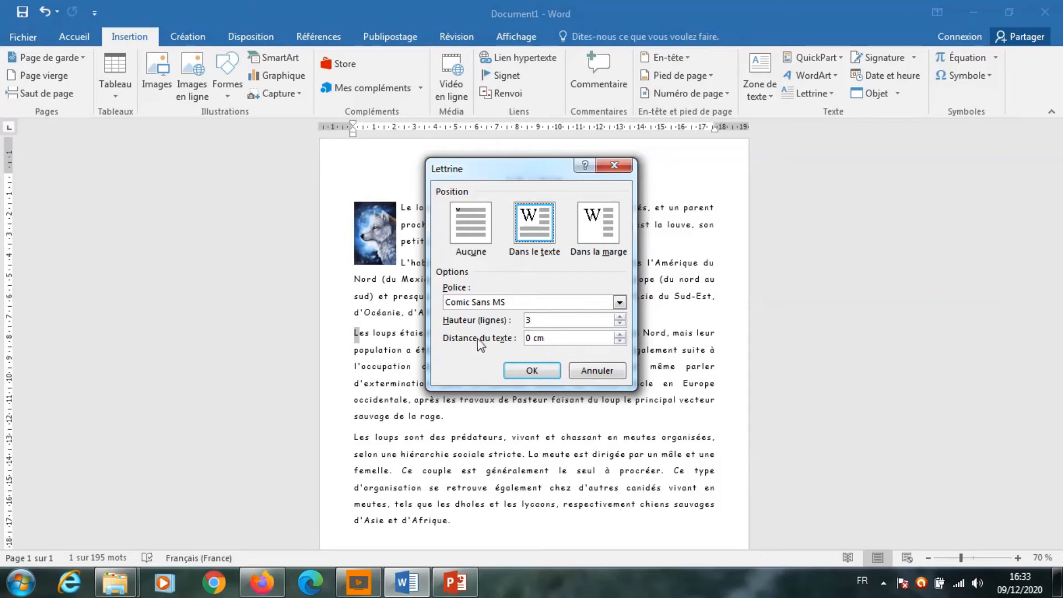
left_click(620, 334)
left_click(621, 334)
left_click(620, 335)
left_click(532, 370)
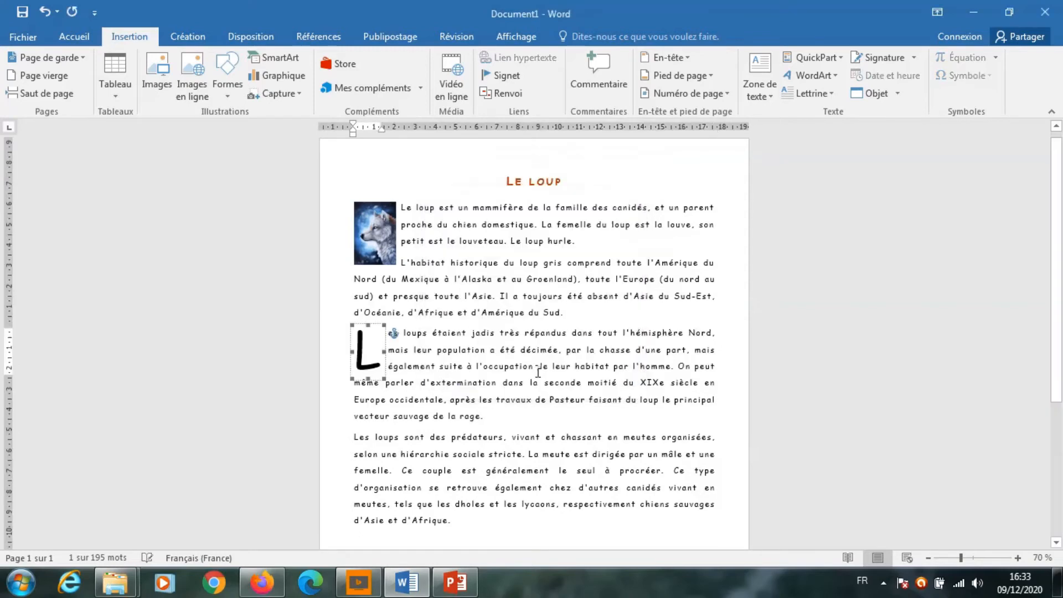
left_click(469, 370)
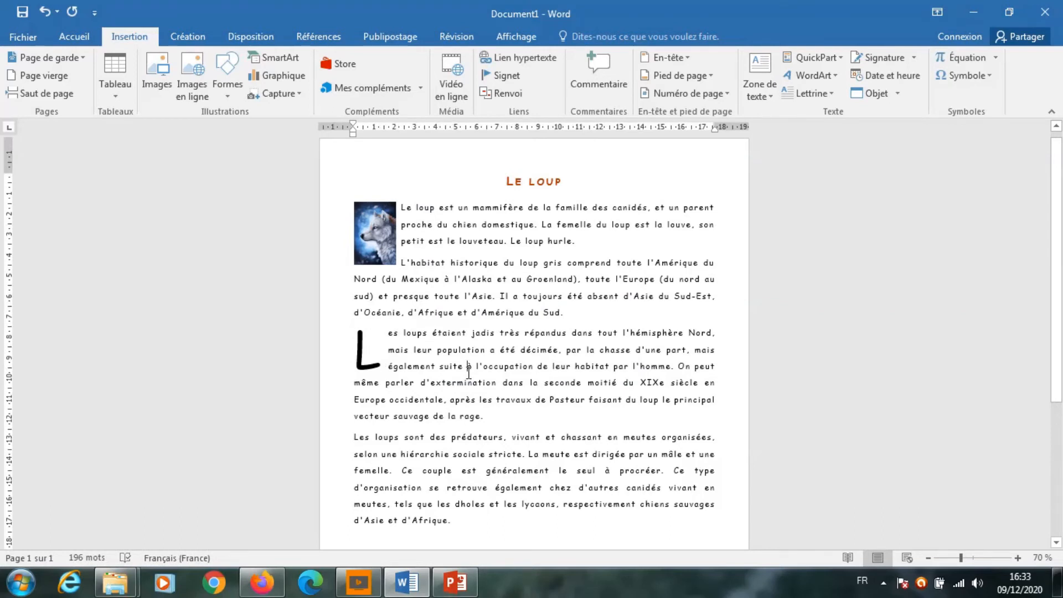
left_click(187, 38)
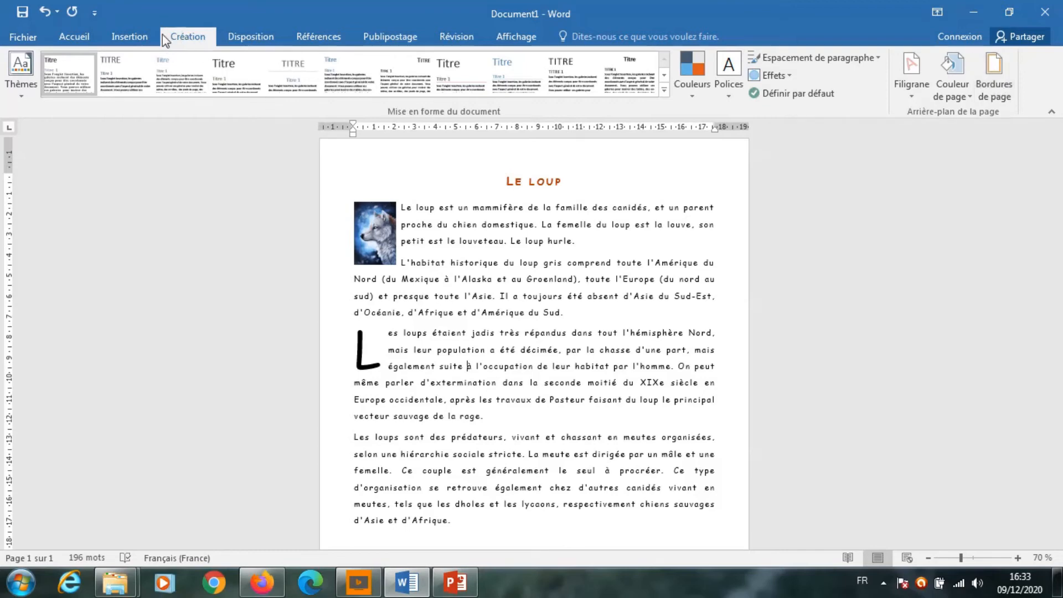
left_click(71, 37)
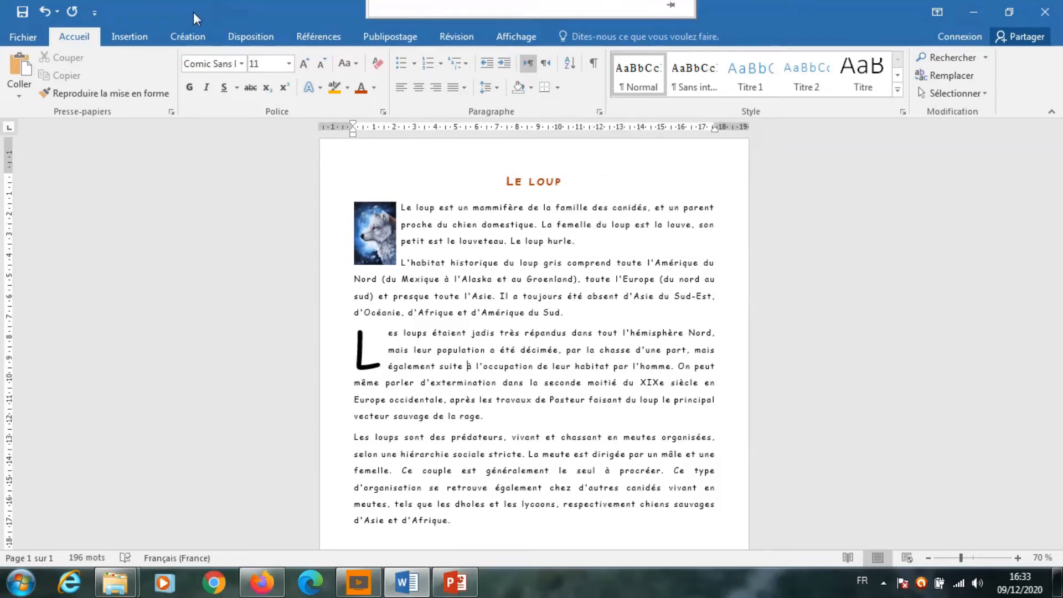
left_click(183, 36)
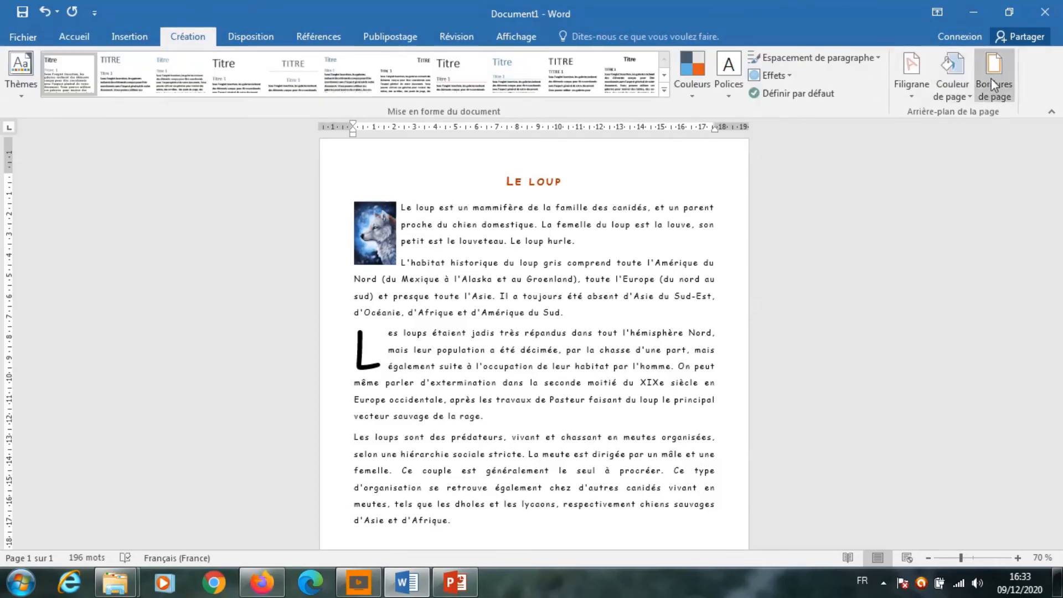
Open the page border settings for the document.
left_click(71, 35)
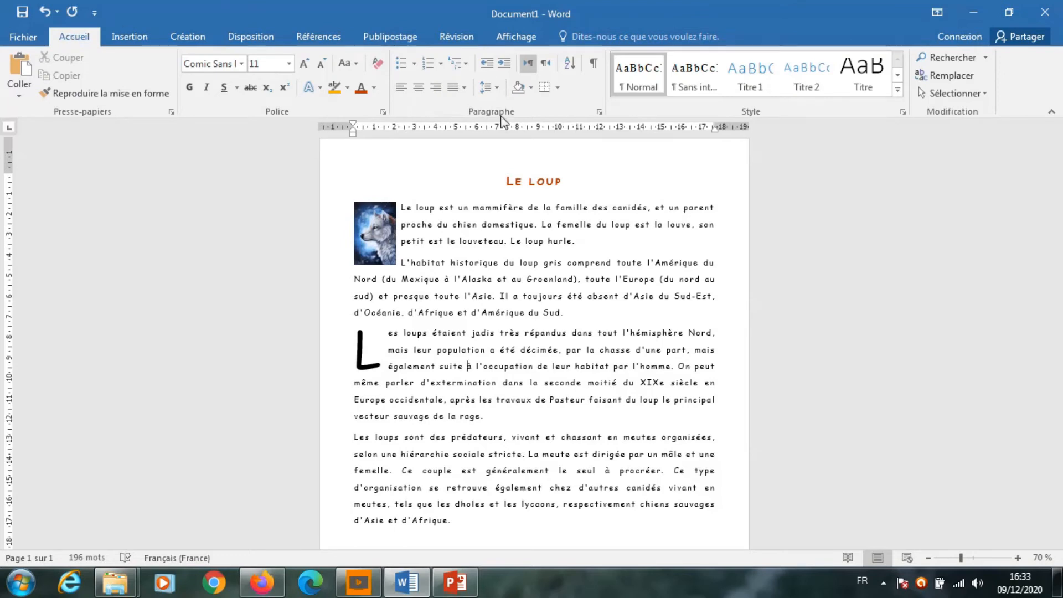
left_click(558, 89)
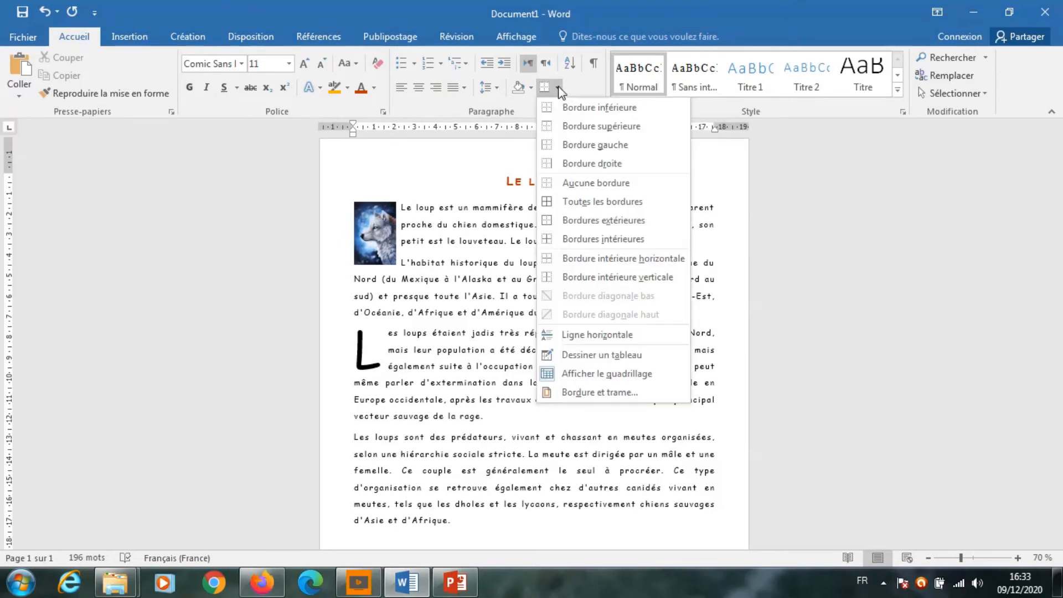
left_click(605, 393)
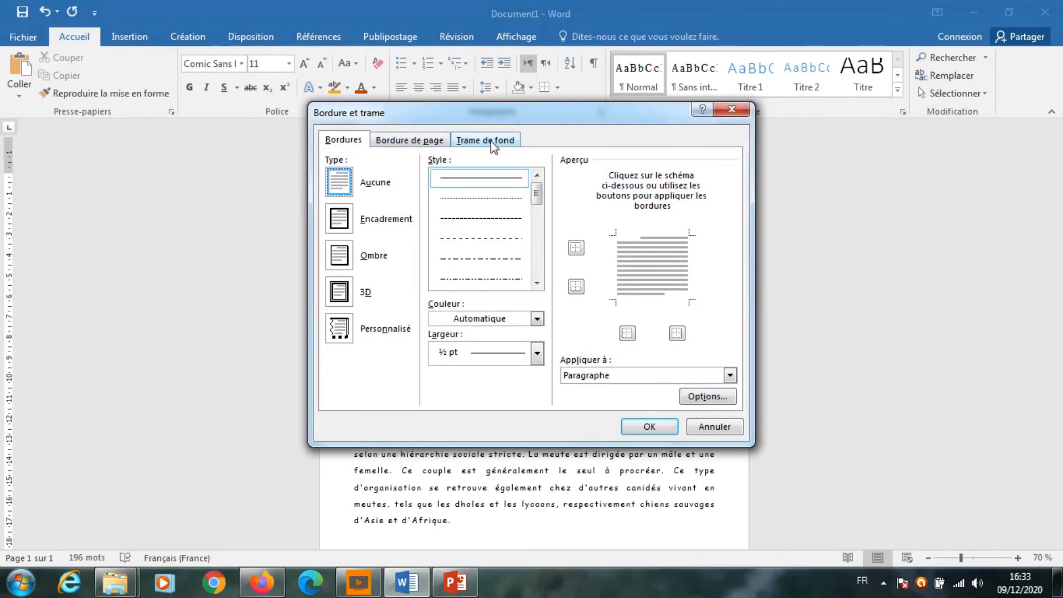
left_click(416, 143)
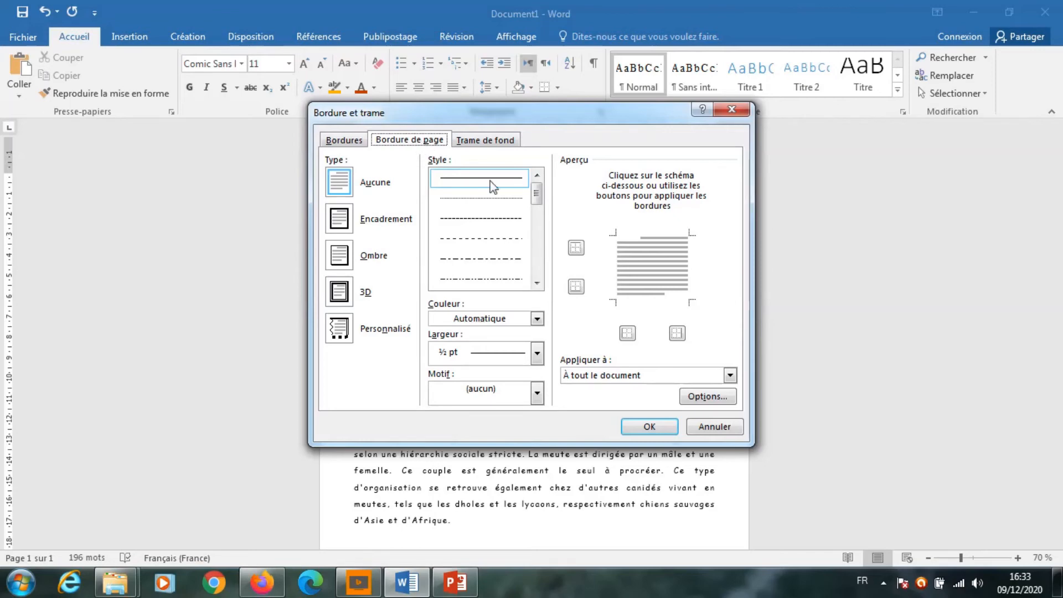
mouse_move(539, 192)
left_mouse_down()
mouse_move(546, 275)
mouse_move(536, 195)
left_mouse_up()
Browse the decorative page border motifs and try the black ornamental garland motif.
left_click(461, 389)
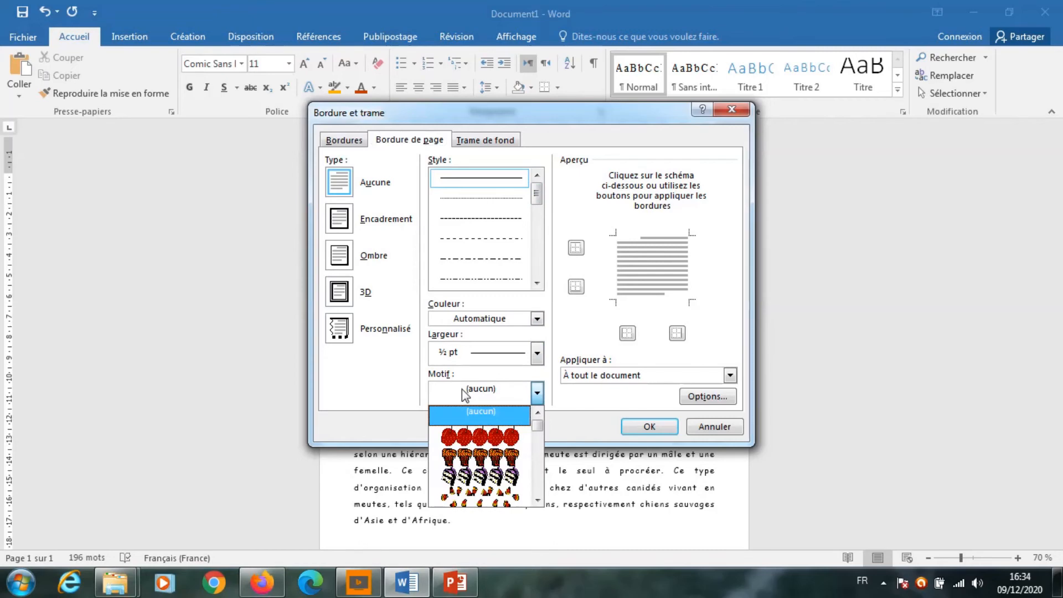
left_click(537, 501)
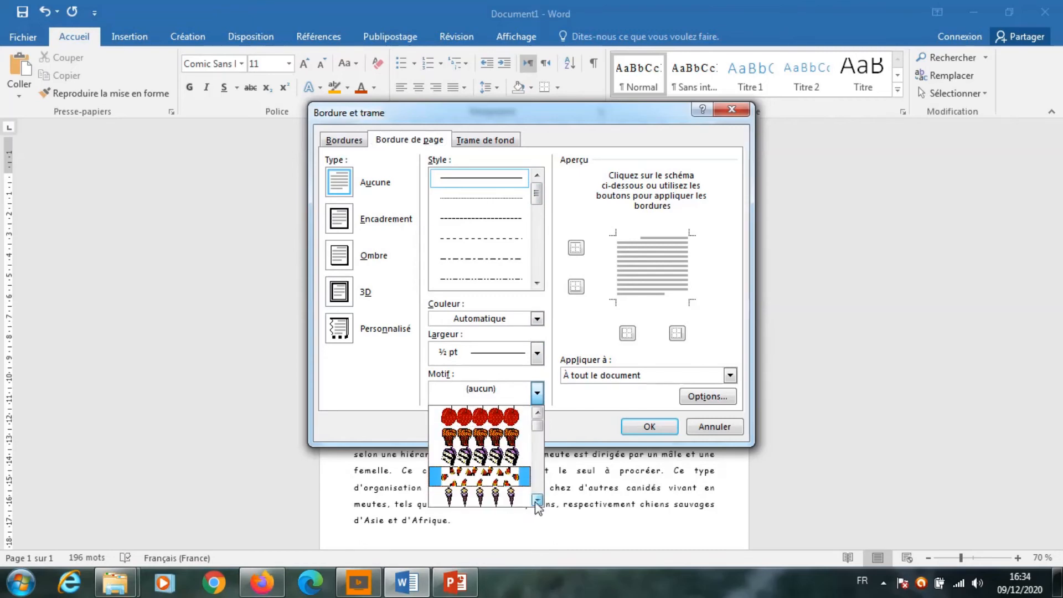
left_click(536, 501)
left_click(537, 500)
left_click(537, 500)
left_click(537, 500)
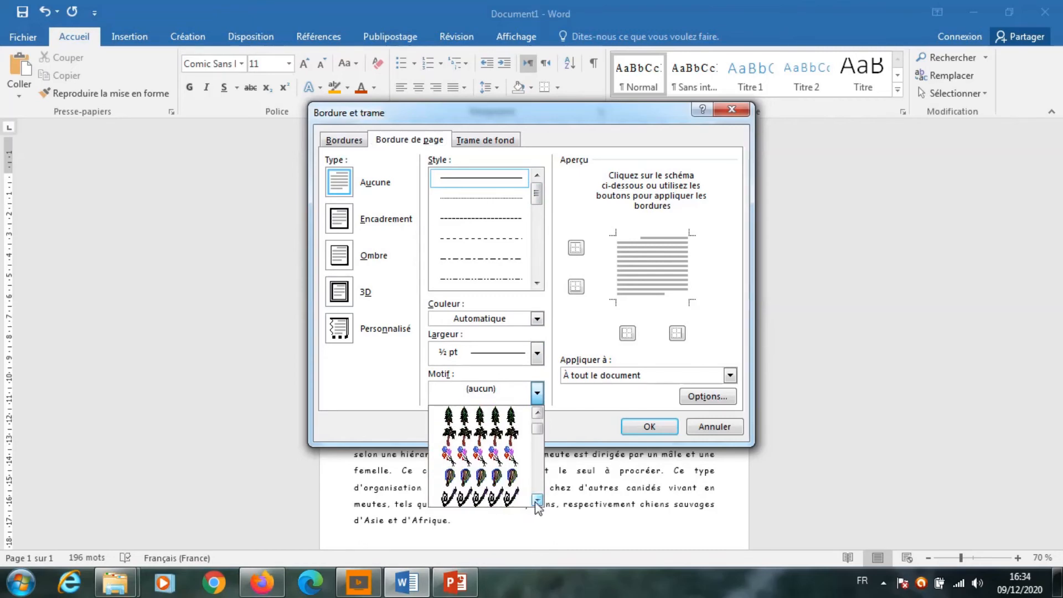
left_click(537, 501)
left_click(537, 501)
left_click(537, 501)
left_click(536, 501)
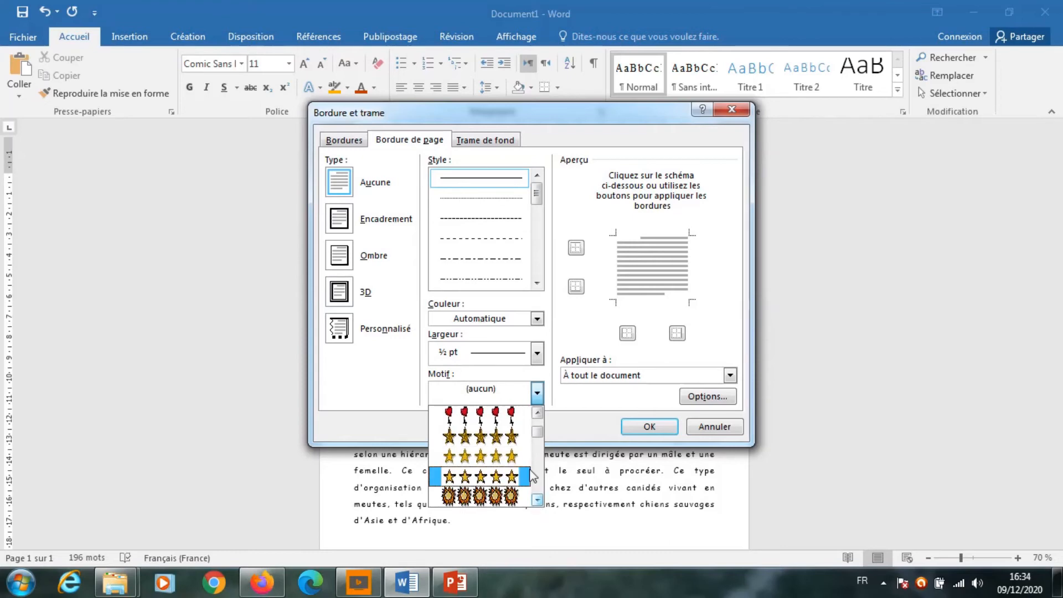
left_click_drag(537, 435, 540, 483)
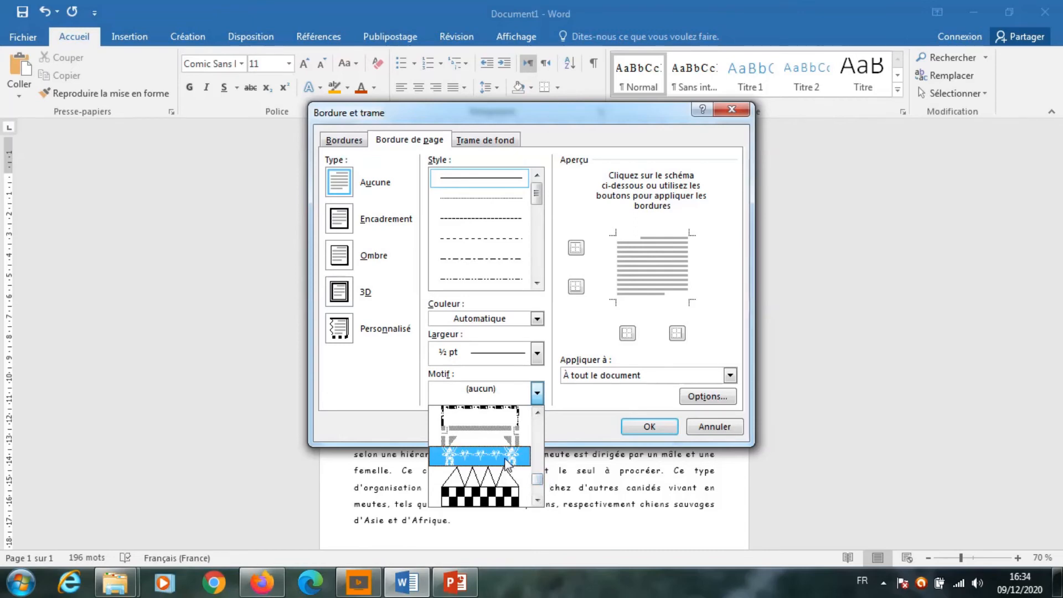
left_click(505, 459)
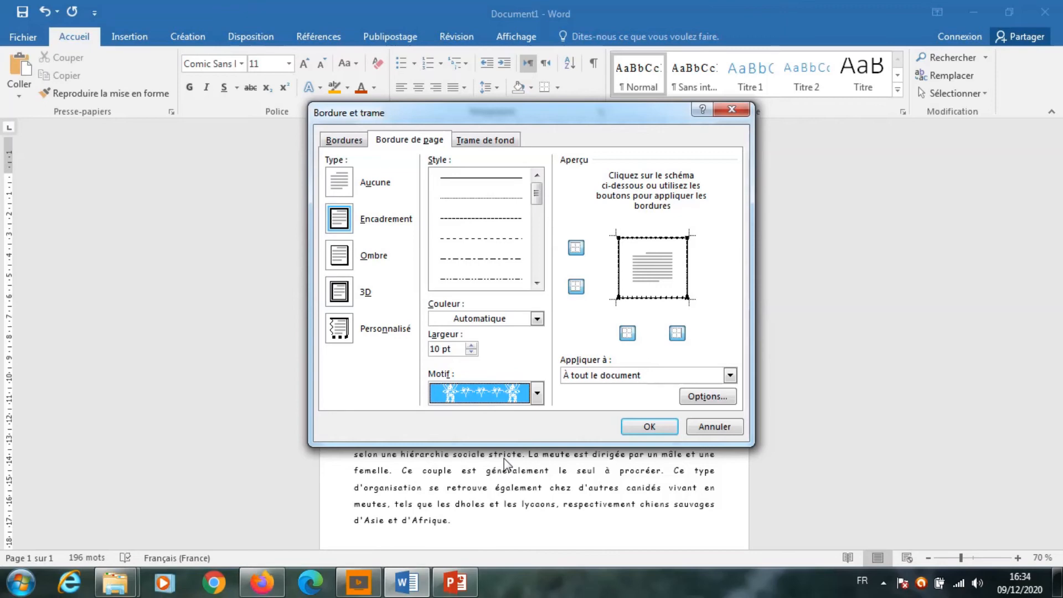
Try the red apple motif as the page border for the whole document.
left_click(534, 399)
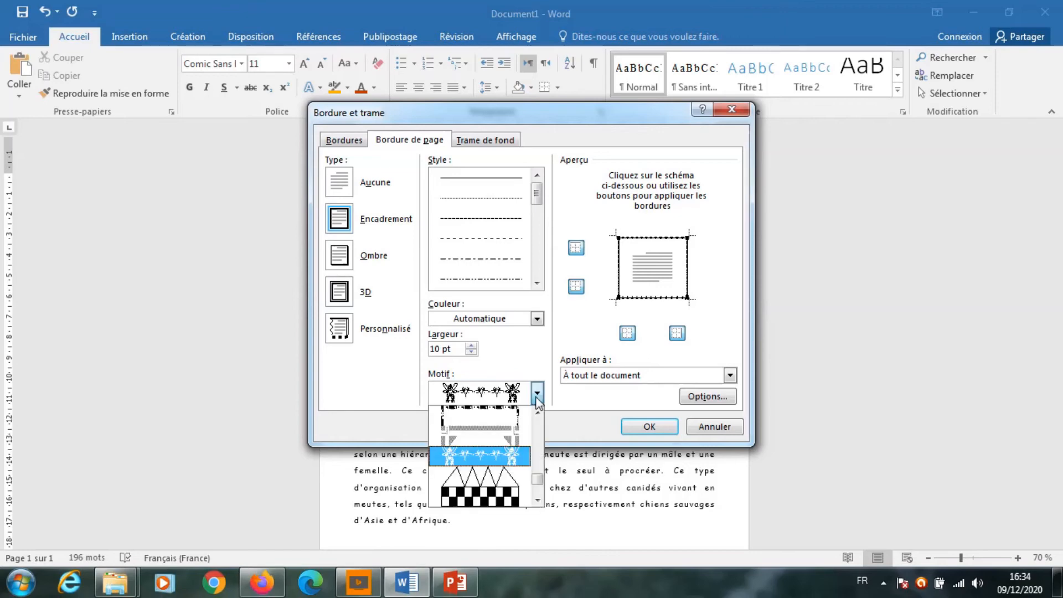
left_click(539, 423)
left_click(540, 423)
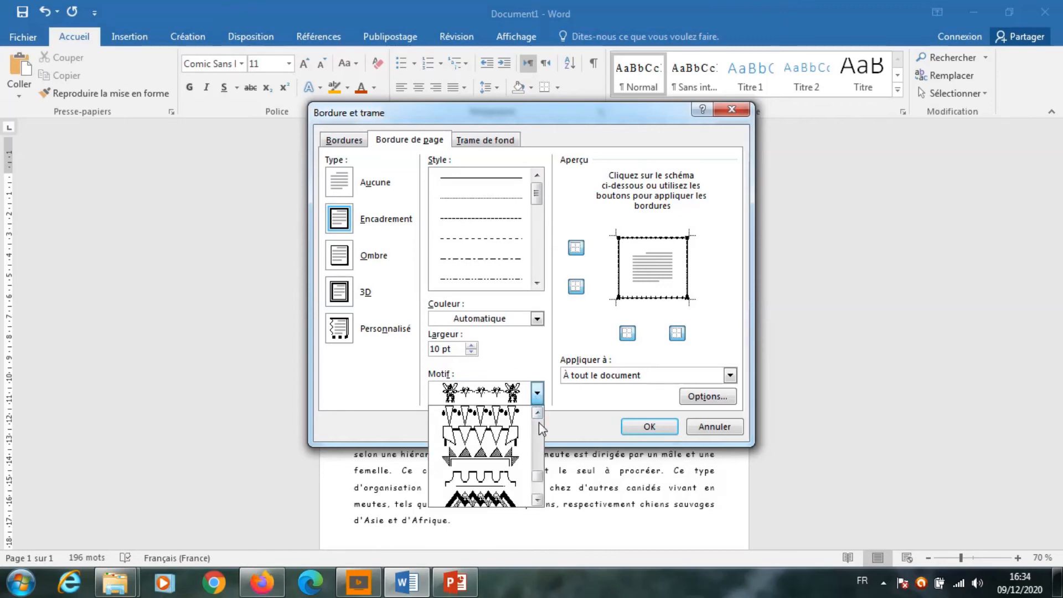
left_click(539, 424)
left_click(540, 423)
left_click(539, 424)
left_click(539, 423)
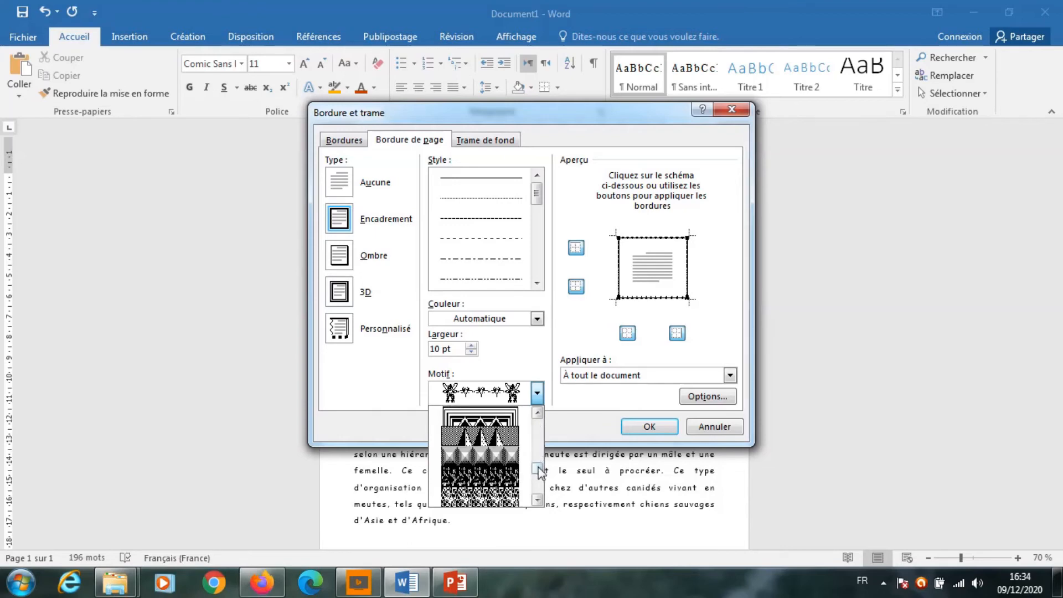
left_click(536, 430)
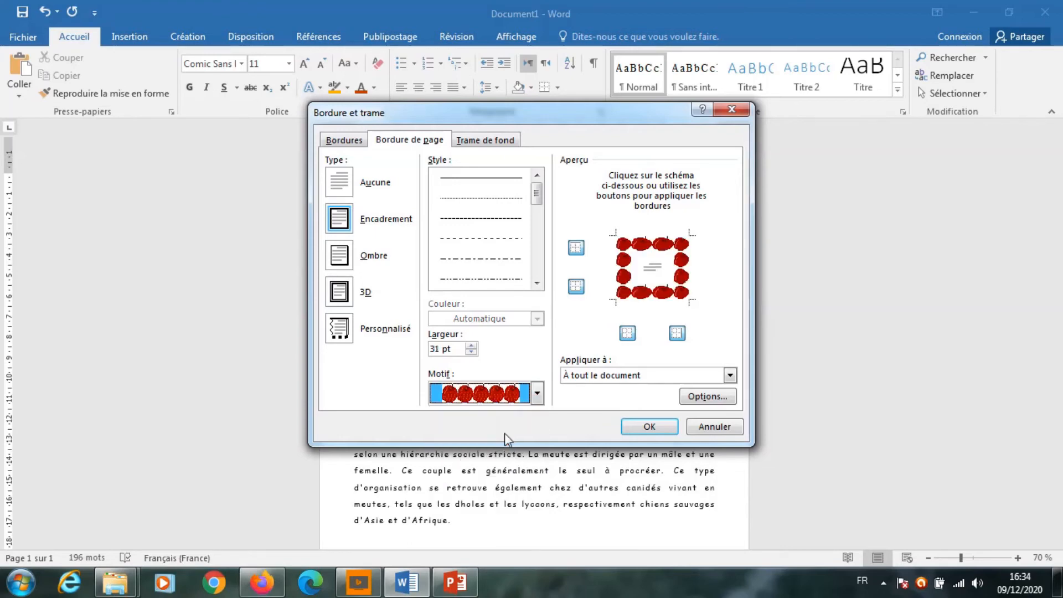
left_click(508, 439)
Reduce the width of the apple page border to 17 pt.
left_click(471, 351)
left_click(471, 351)
left_click(471, 352)
left_click(471, 352)
left_click(471, 352)
left_click(472, 352)
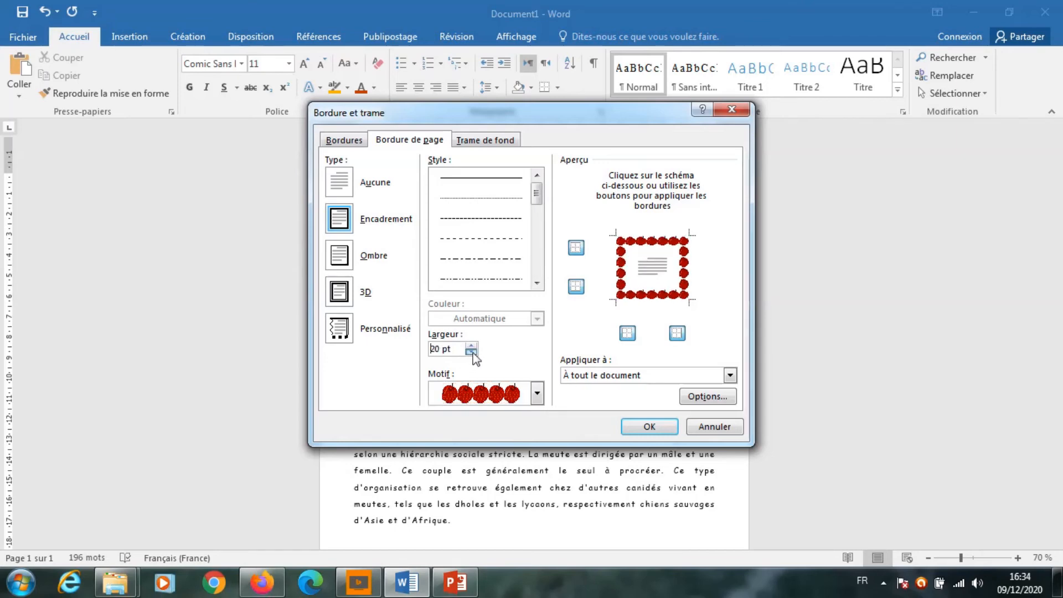
left_click(471, 352)
left_click(472, 351)
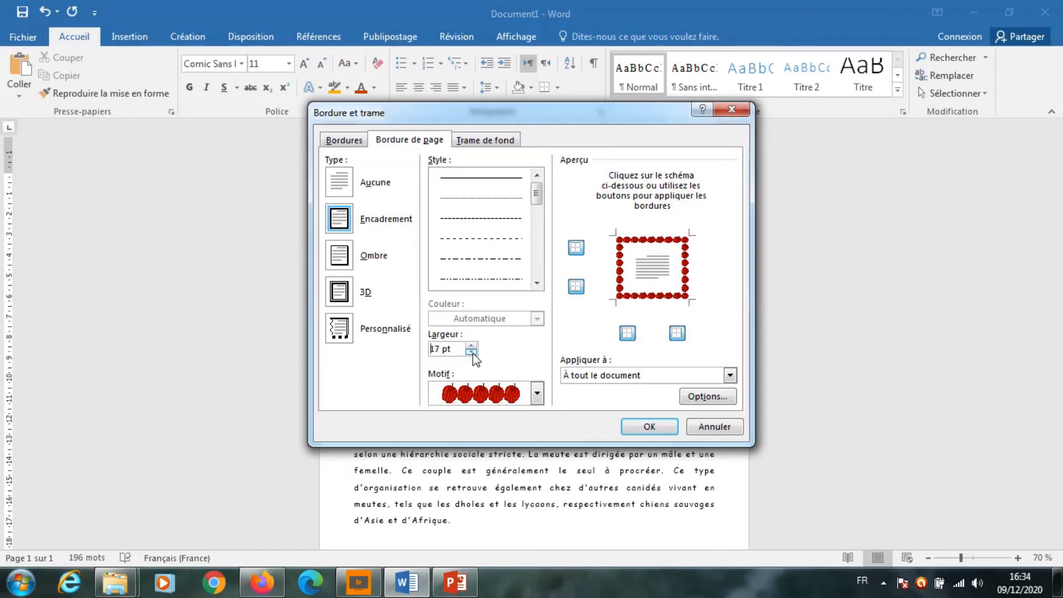
Apply the grey torn-edge motif as the page border of the whole document and show the full page at 40 %.
left_click(537, 394)
left_click_drag(537, 425, 537, 511)
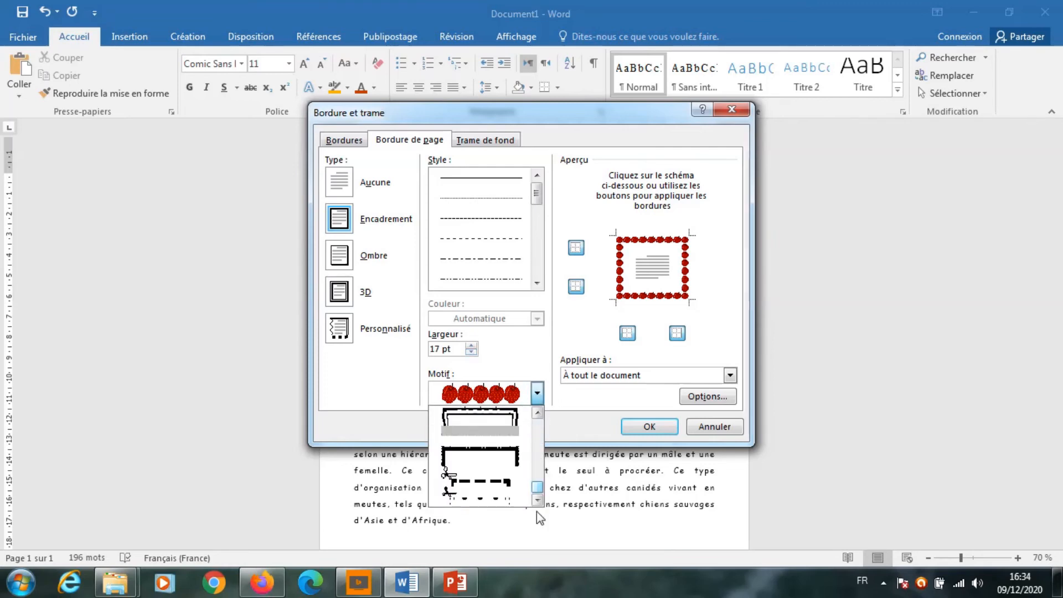
left_click(504, 430)
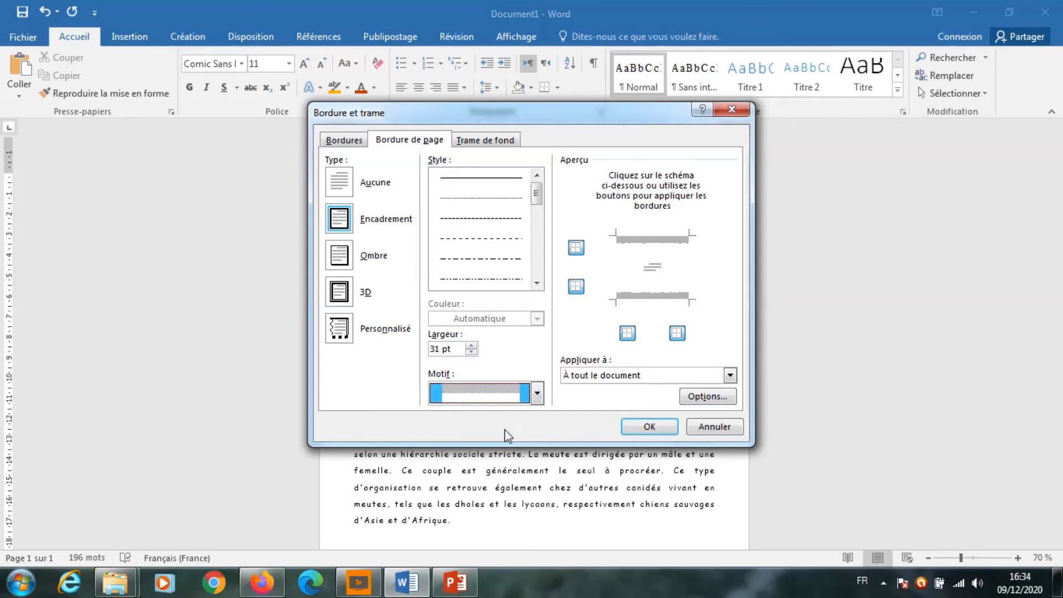
left_click(644, 426)
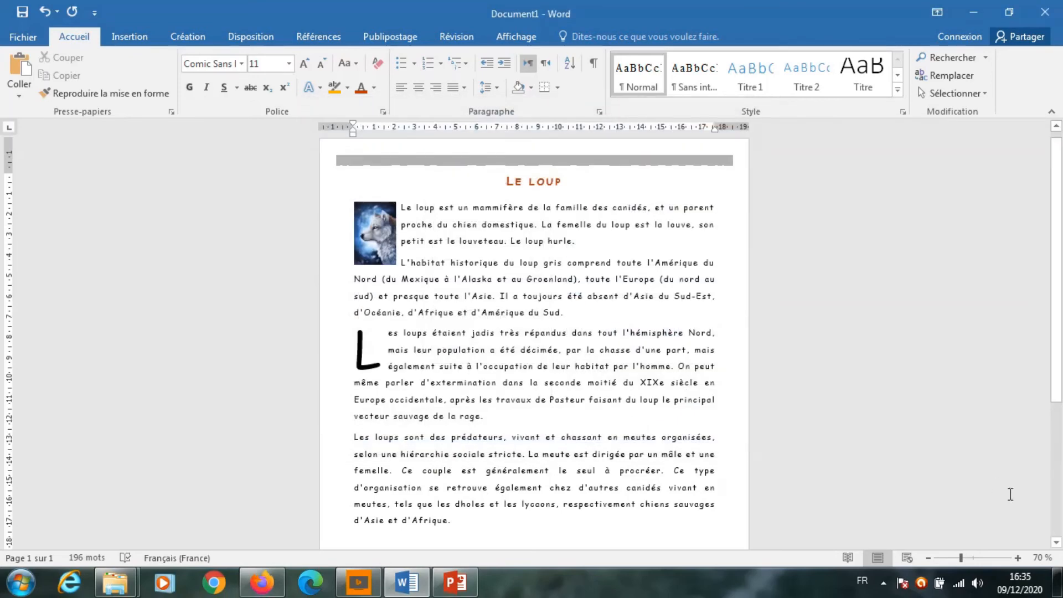
left_click(928, 558)
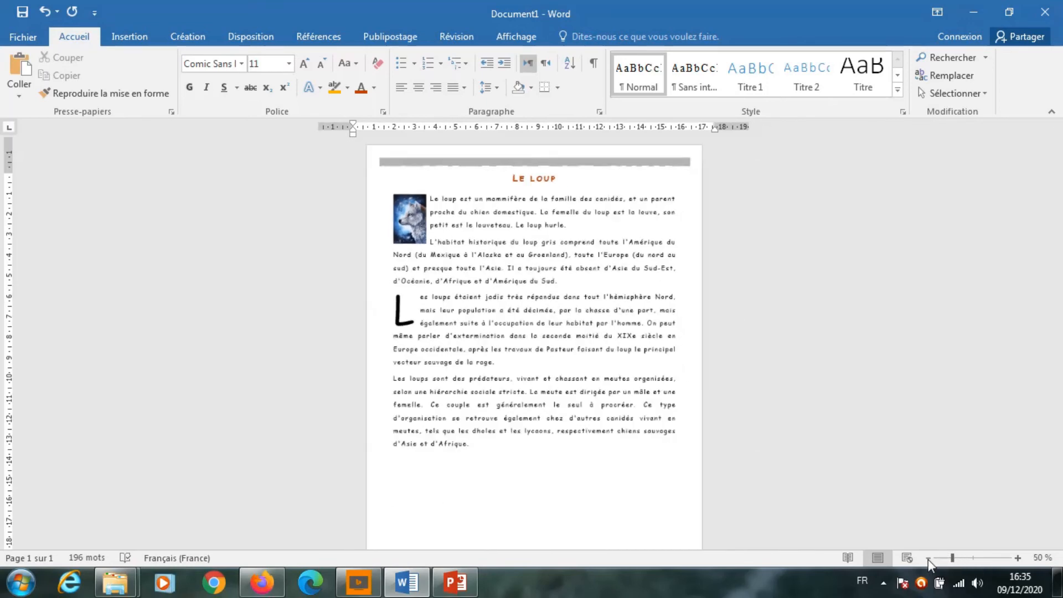
left_click(928, 559)
left_click(929, 559)
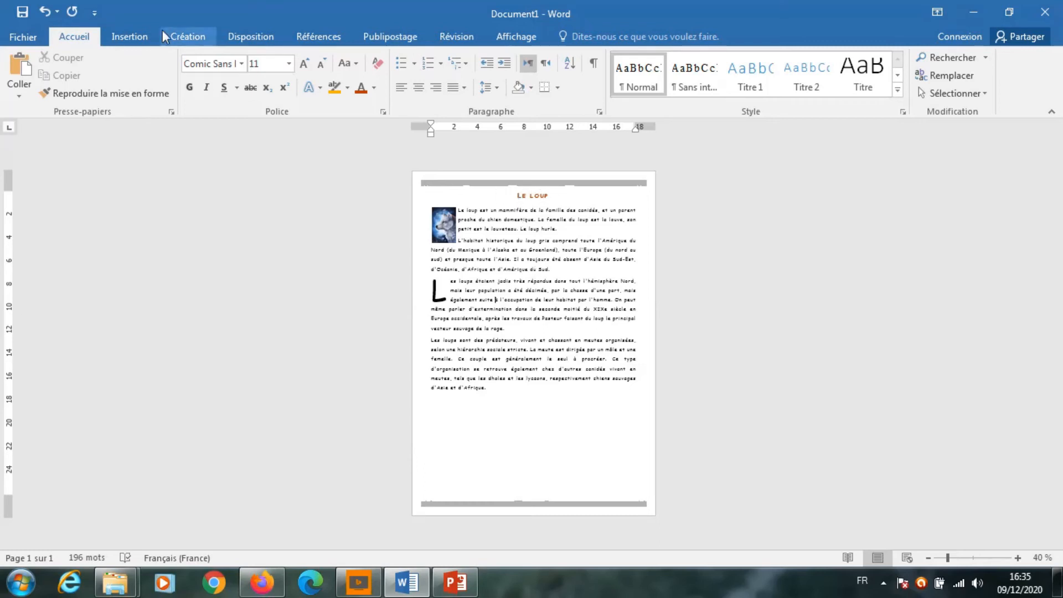
Review the drop cap options of the initial L in the third body paragraph, leaving them as they are.
left_click(241, 40)
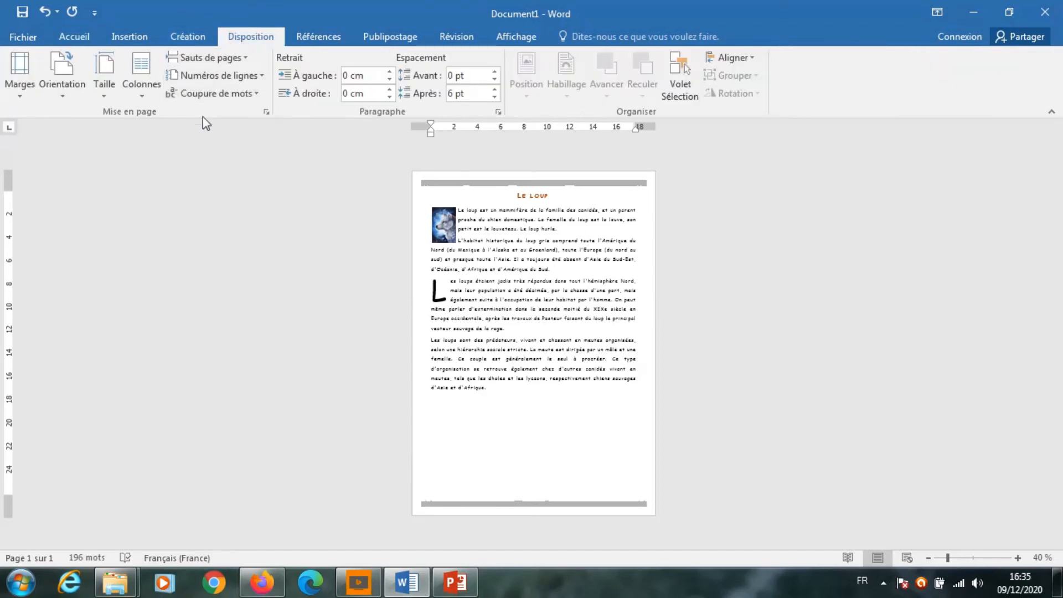
left_click(62, 39)
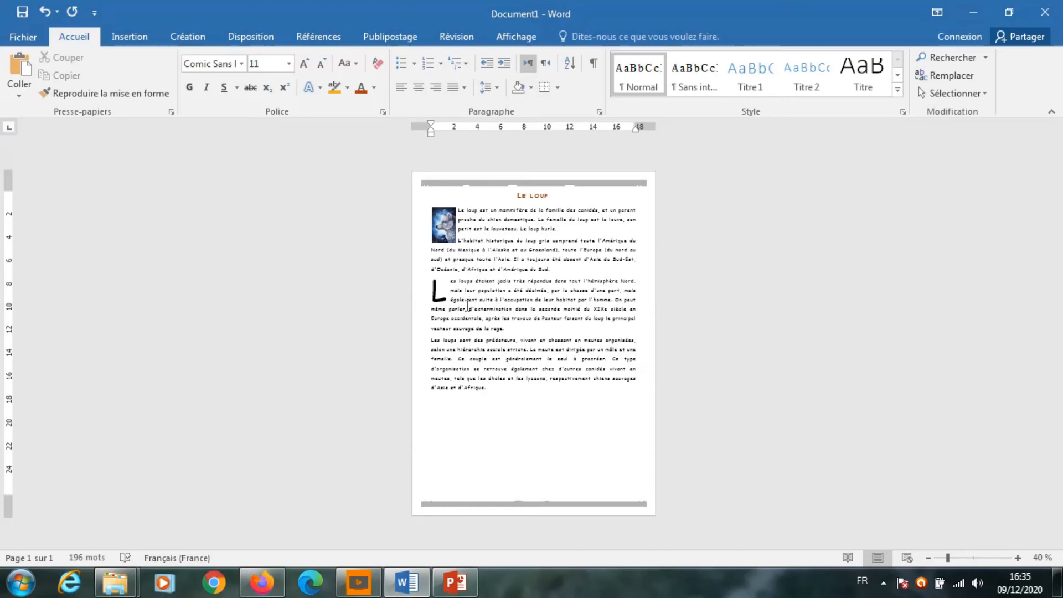
left_click(444, 292)
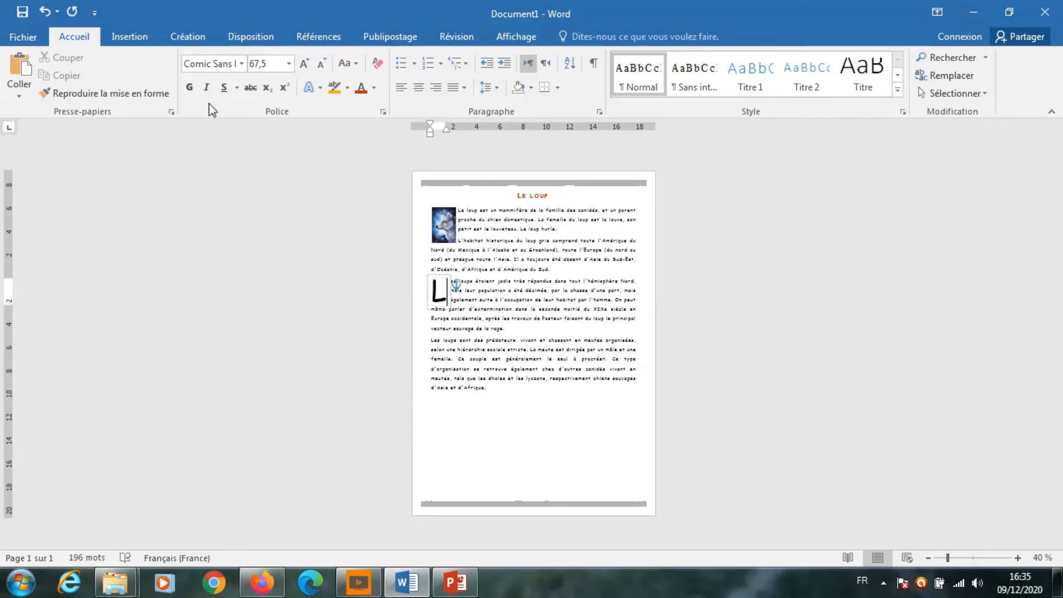
left_click(130, 38)
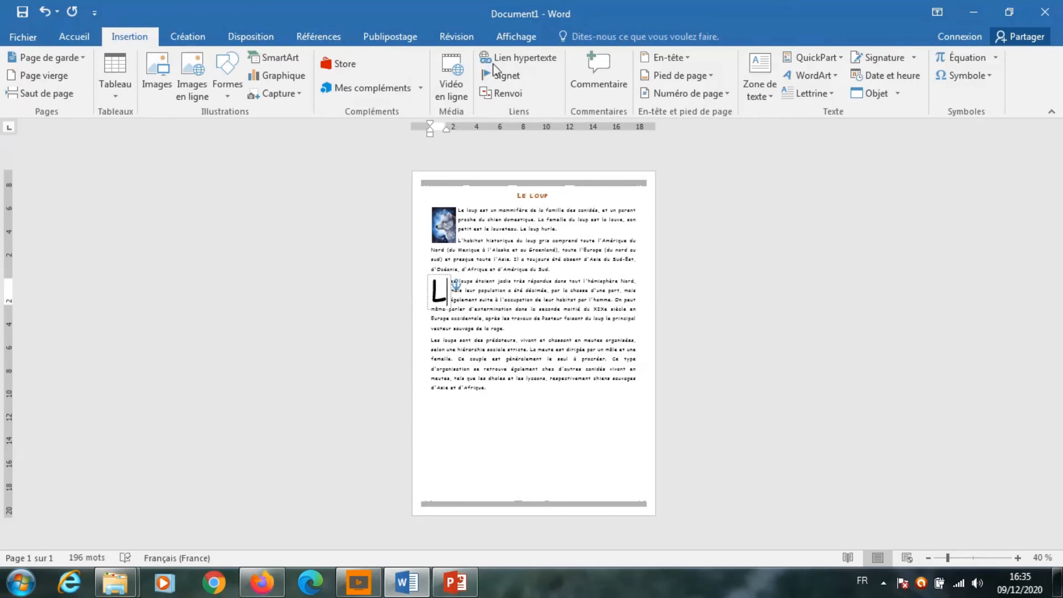
left_click(828, 92)
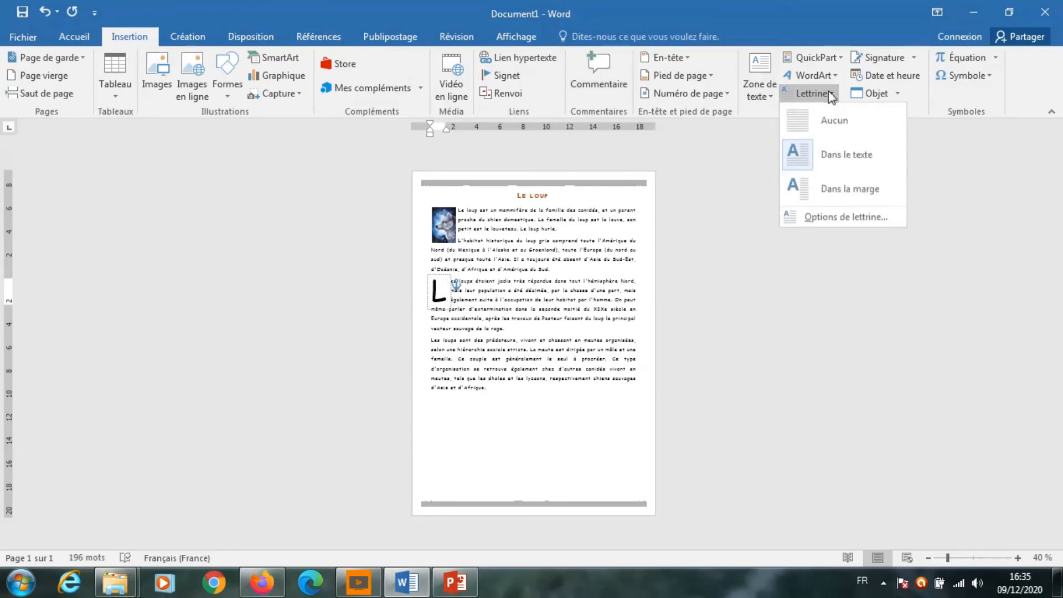
left_click(823, 217)
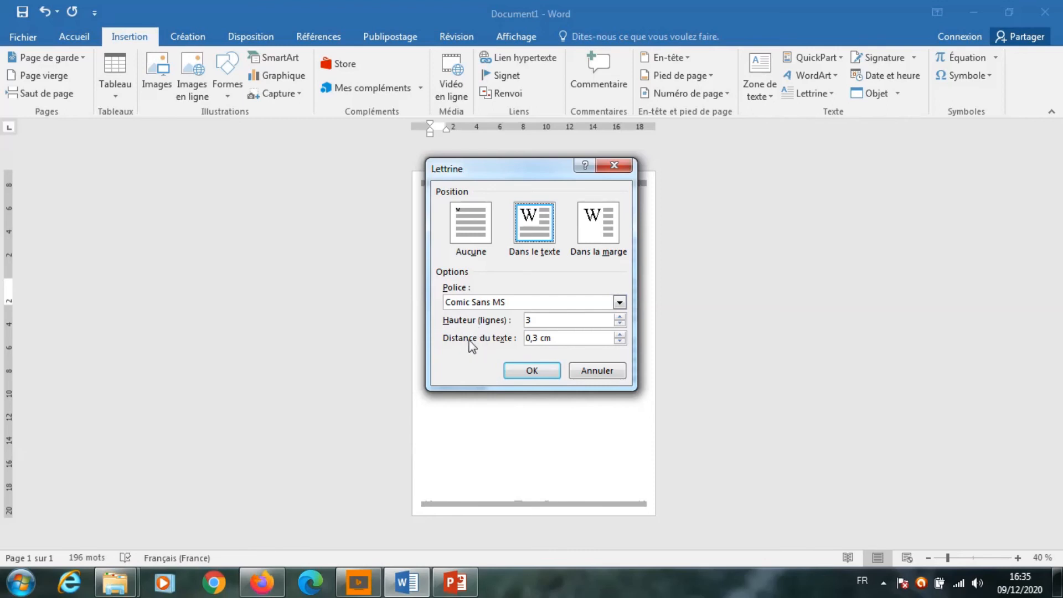
left_click(587, 371)
Reapply the Rapproché text wrapping to the wolf picture and deselect it.
left_click(457, 213)
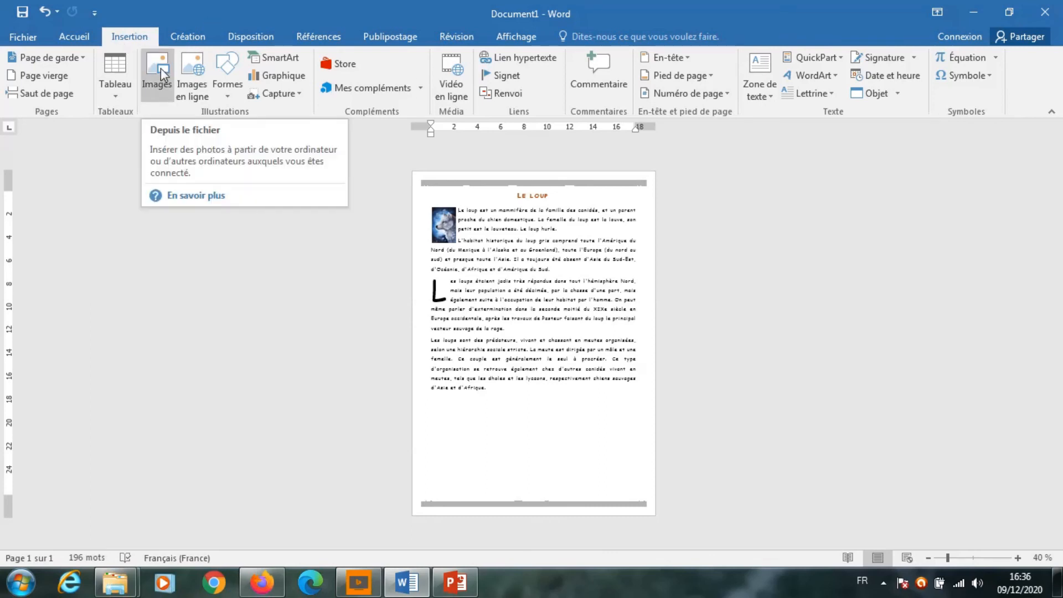
left_click(442, 225)
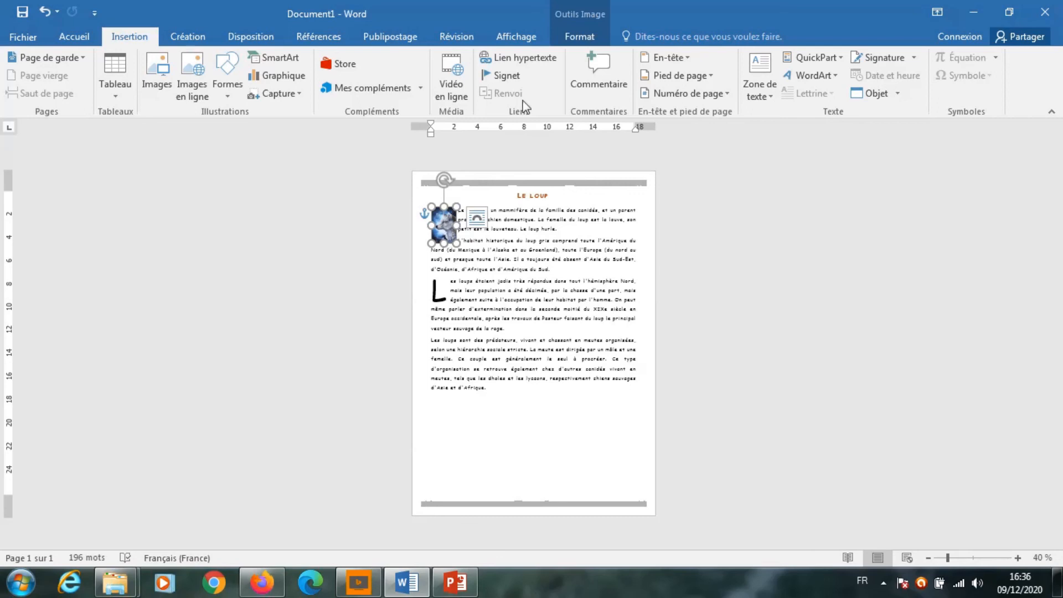
left_click(579, 37)
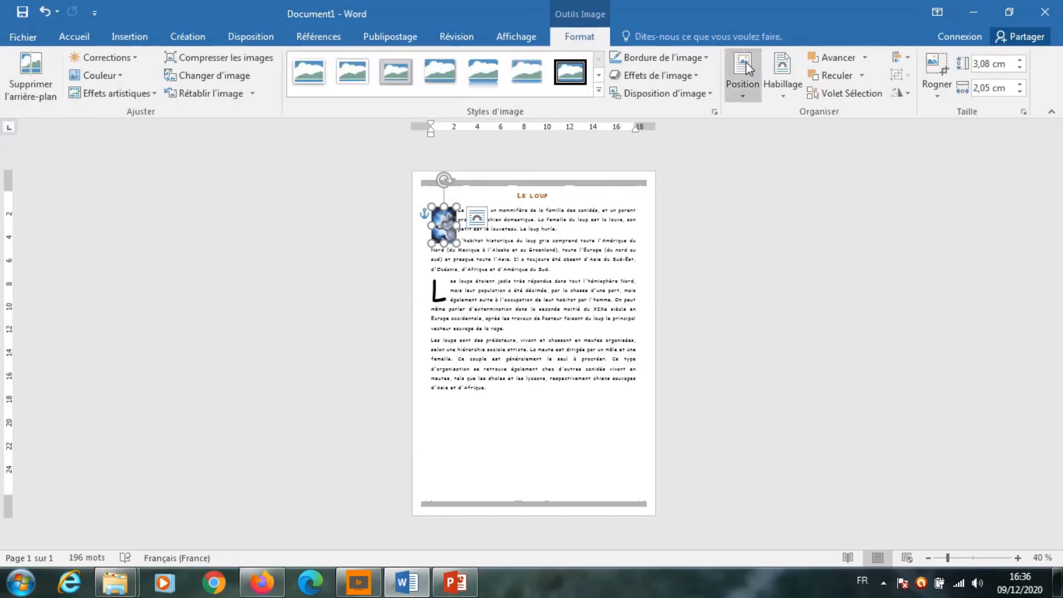
left_click(779, 75)
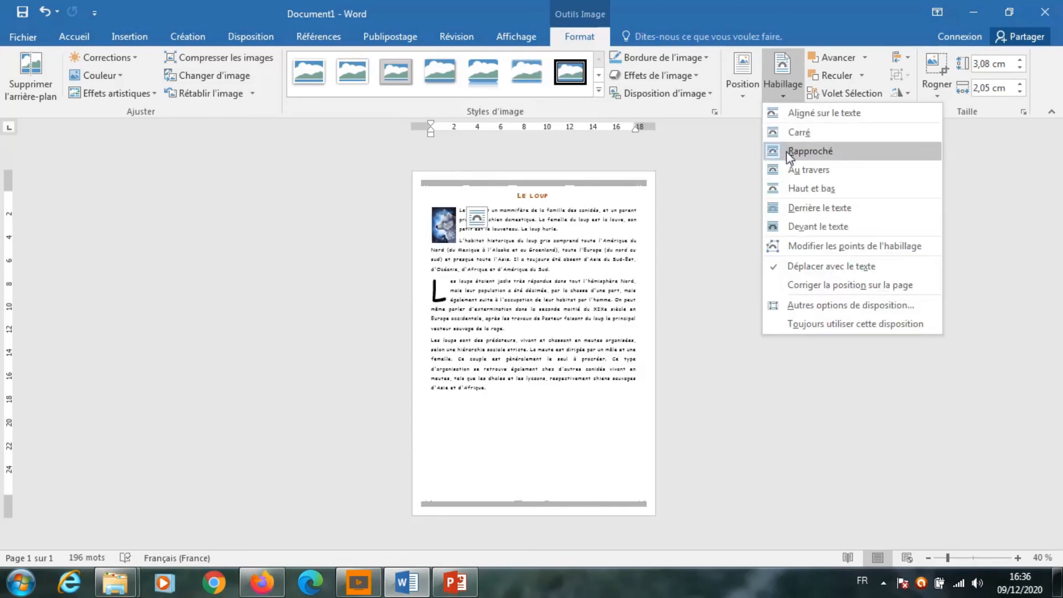
left_click(787, 152)
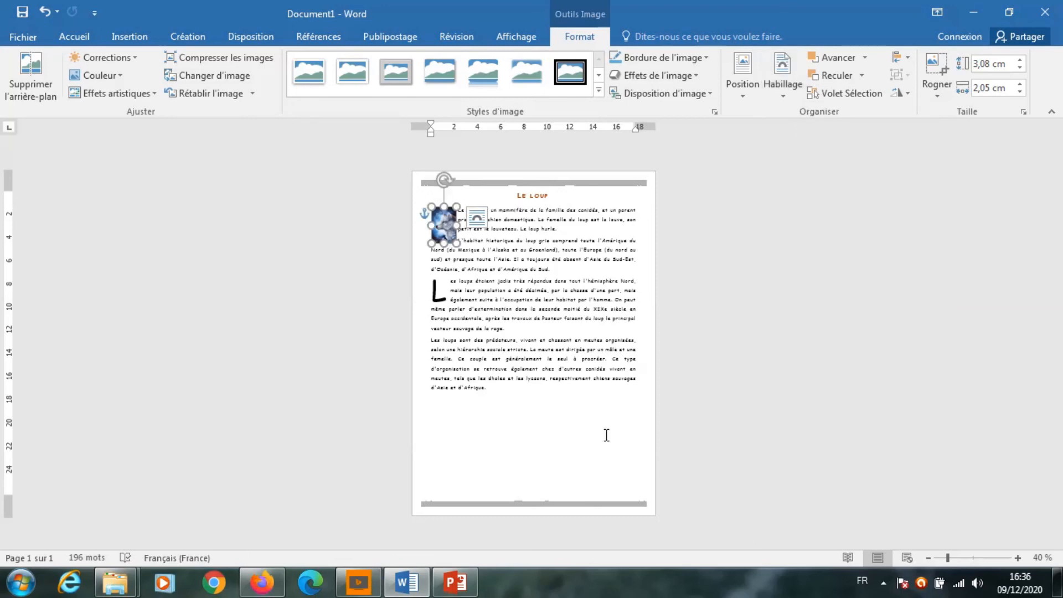
left_click(611, 398)
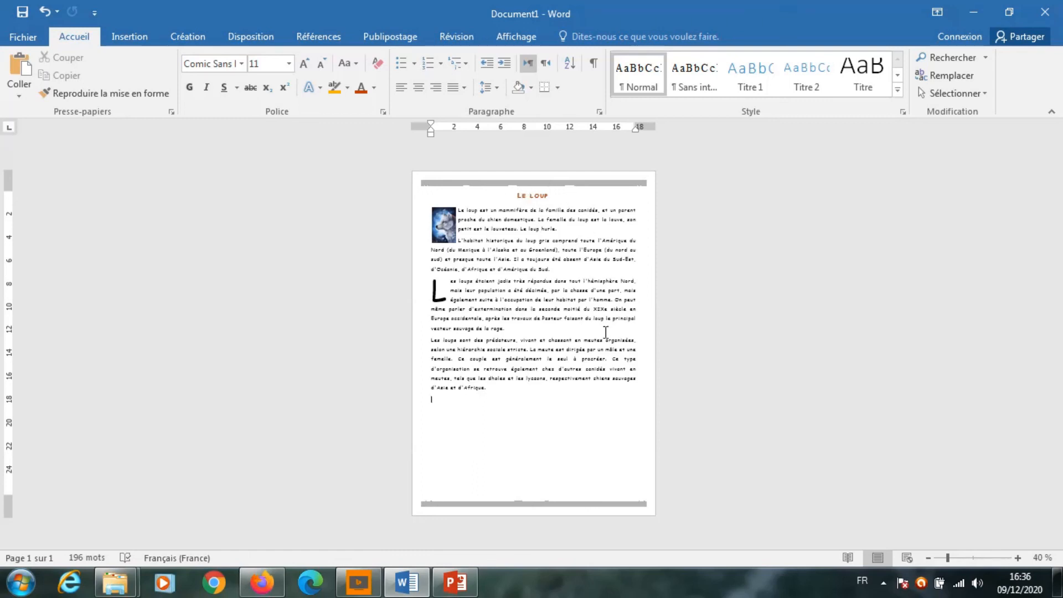
Select all the body paragraphs and examine their font attributes and advanced character spacing settings.
left_click(1018, 558)
left_click(1018, 558)
left_click(1017, 558)
left_click(1018, 558)
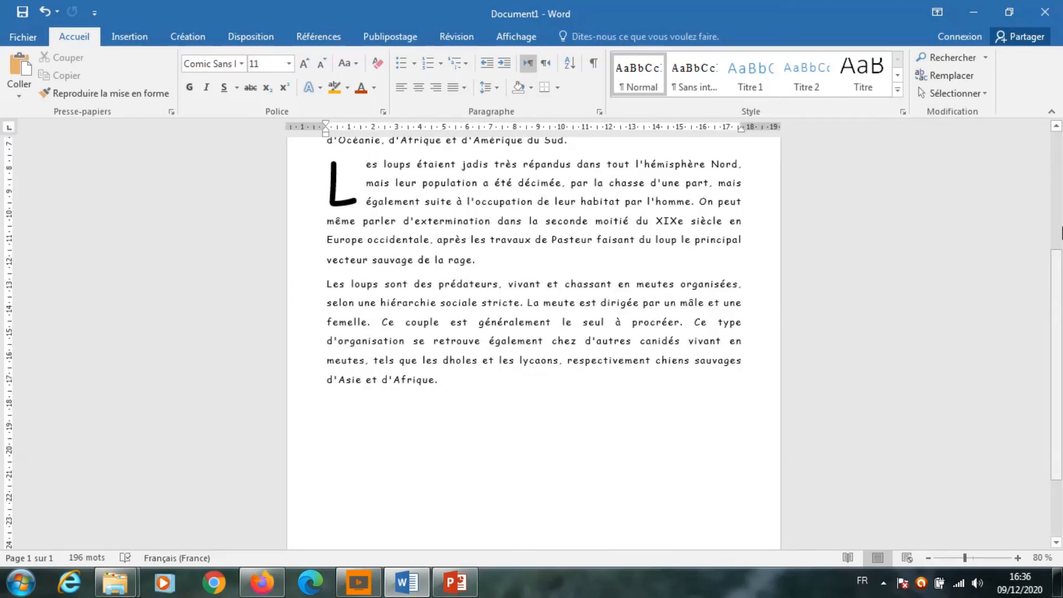
left_click(1057, 155)
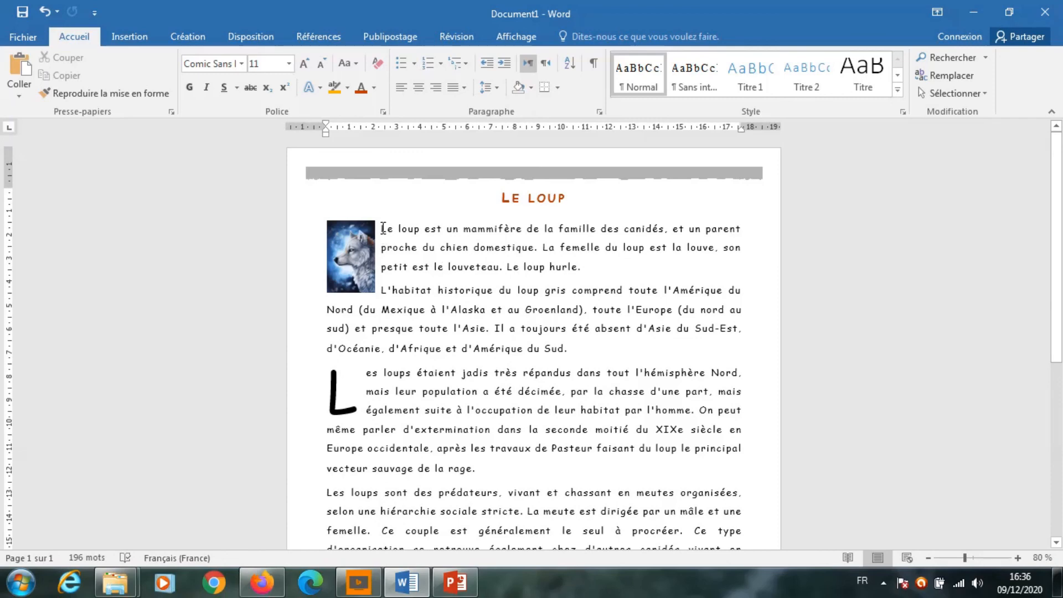
left_click_drag(382, 228, 590, 491)
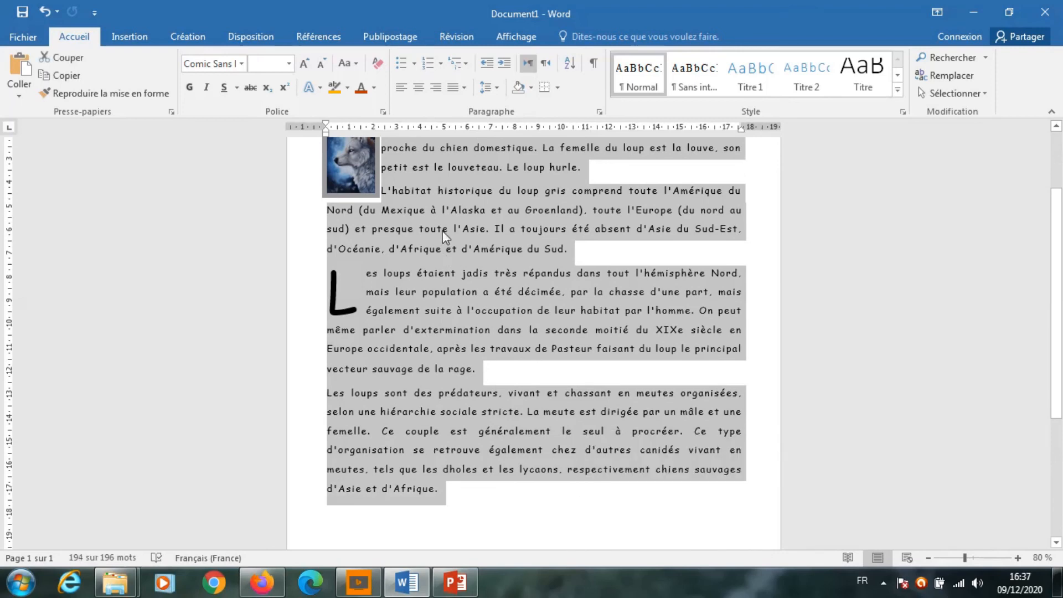
left_click(383, 112)
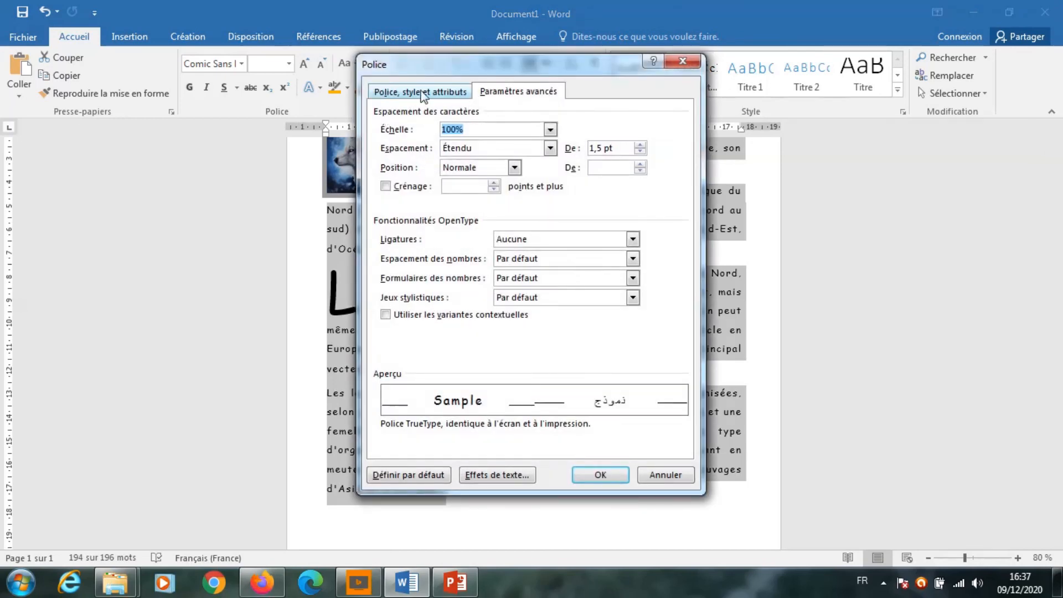
left_click(424, 94)
left_click(500, 92)
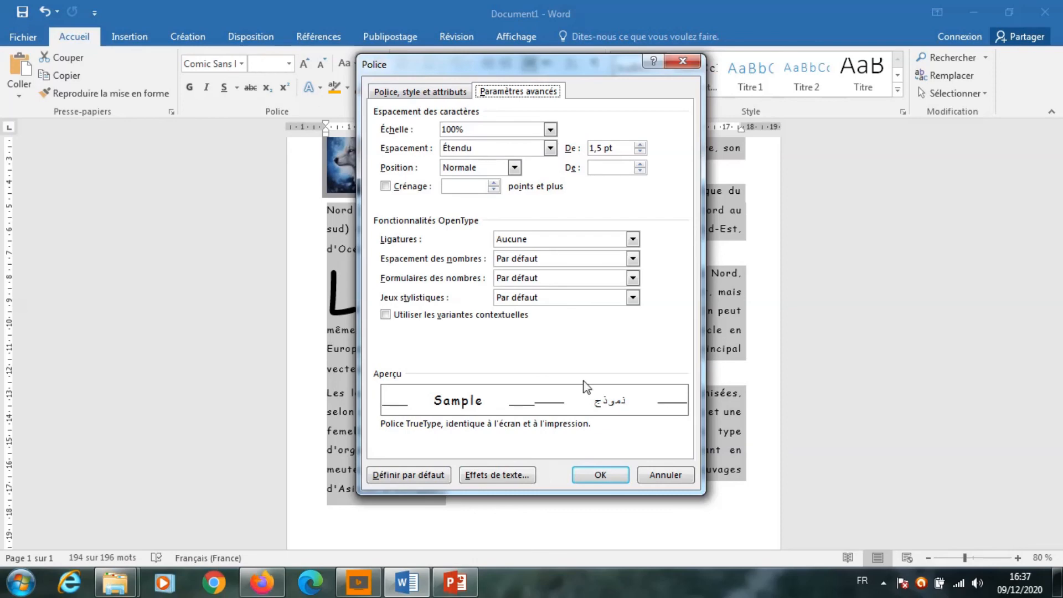
left_click(654, 475)
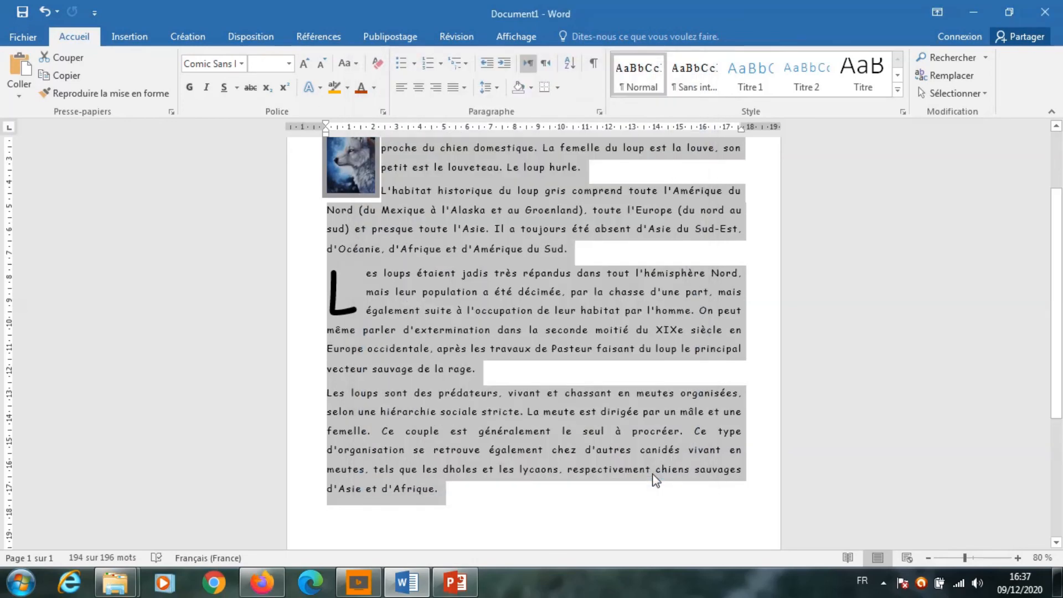